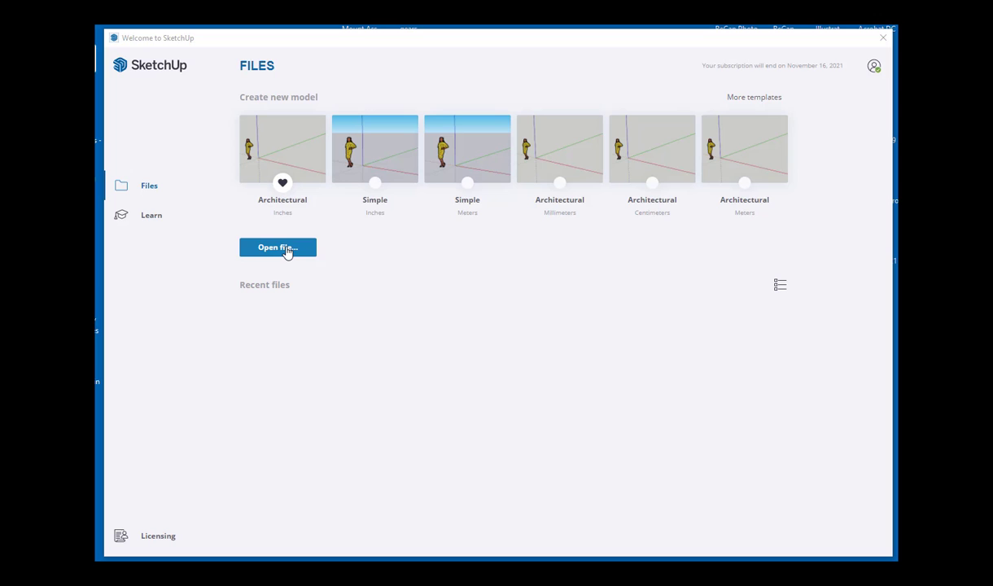
Glance at the Learn page, then start a new model from the Simple (Inches) template
{"action": "left_click", "coordinate": [152, 216]}
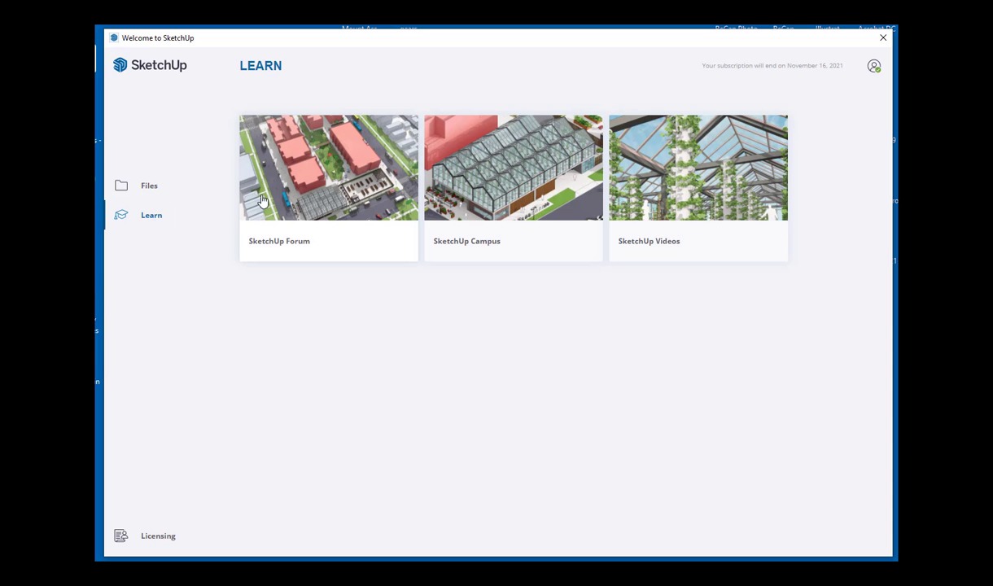
{"action": "left_click", "coordinate": [144, 187]}
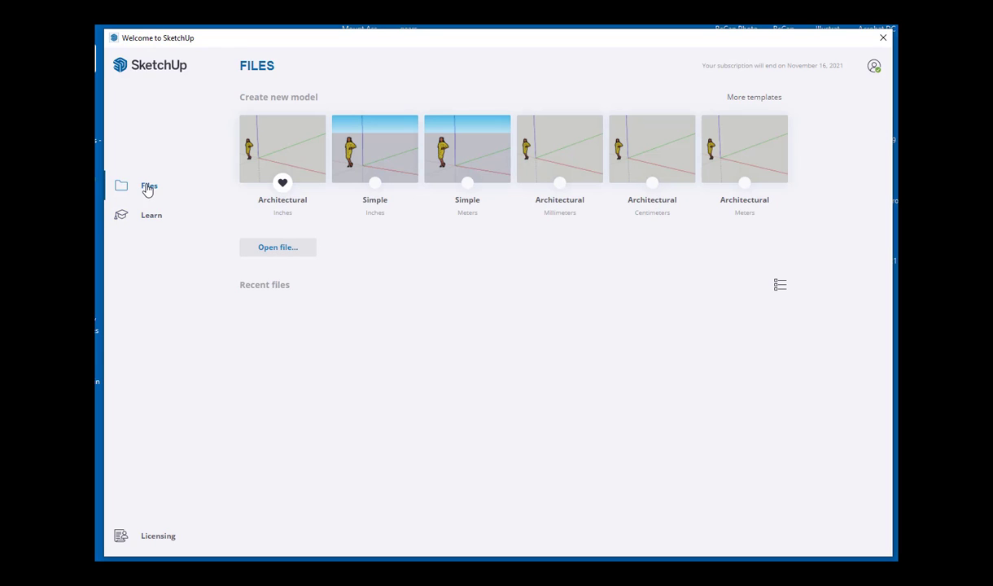
{"action": "left_click", "coordinate": [381, 150]}
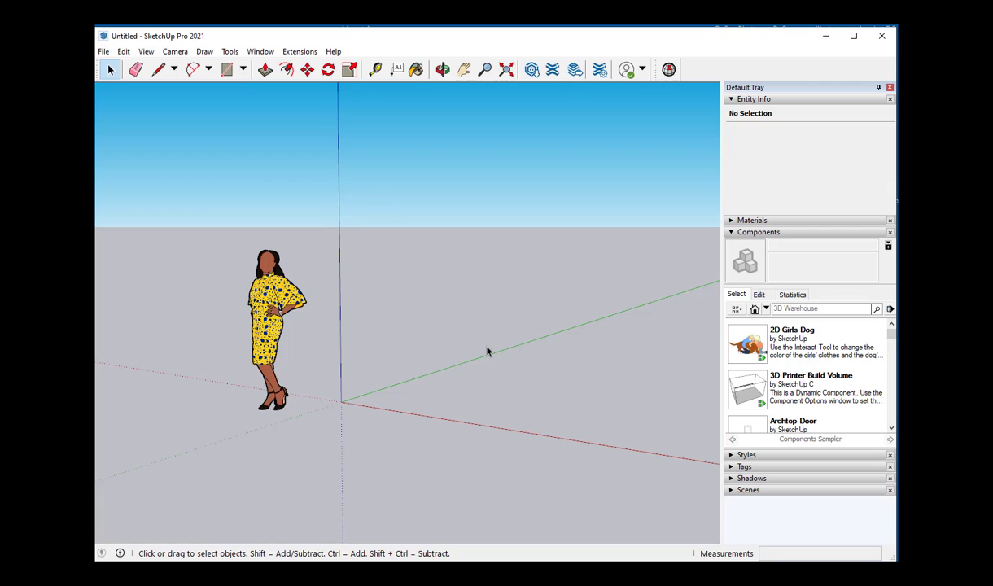
{"action": "left_click", "coordinate": [158, 70]}
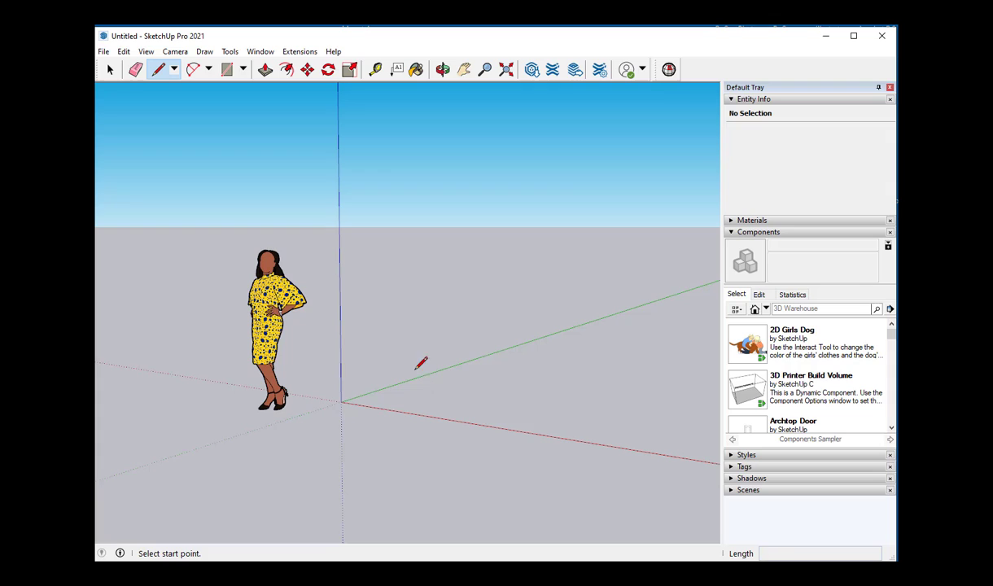
{"action": "left_click", "coordinate": [432, 395]}
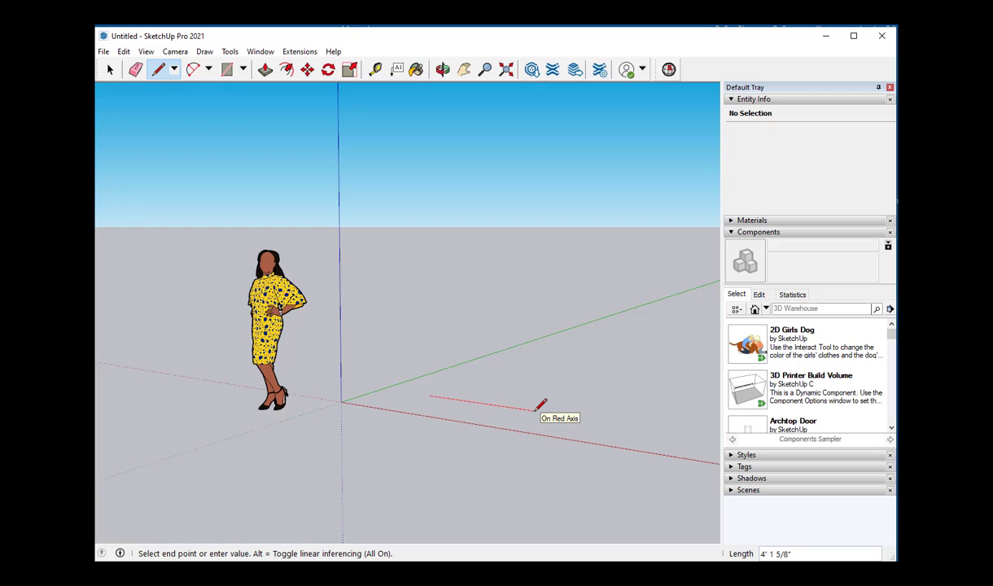
{"action": "key", "text": "Escape"}
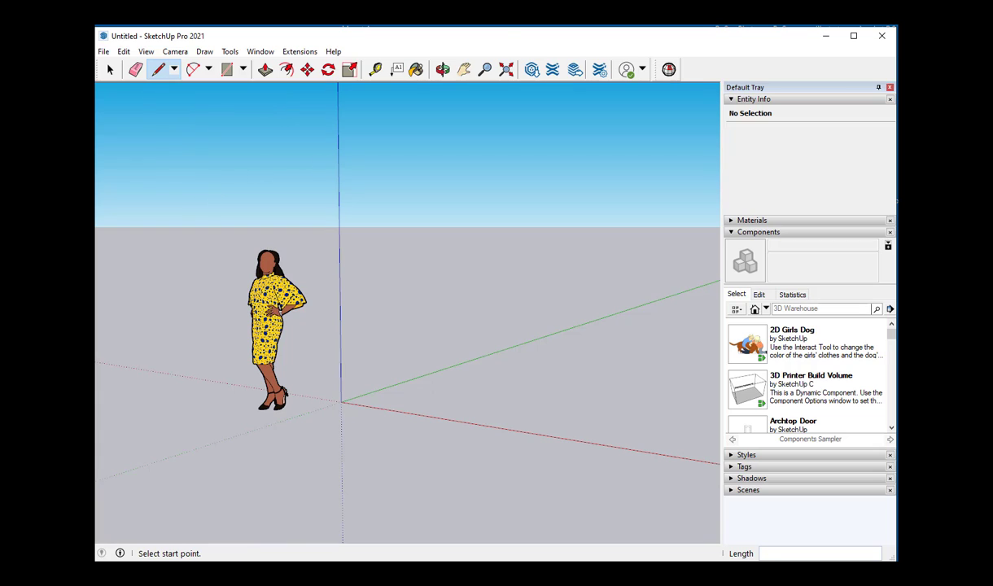
{"action": "left_click", "coordinate": [111, 70]}
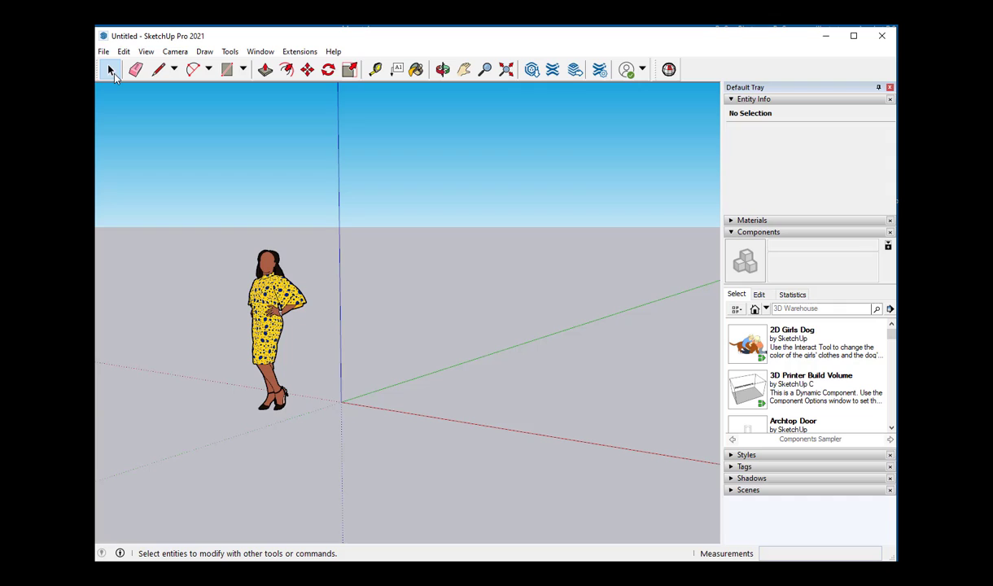
Check the toolbar shortcut list, then bring up the View > Toolbars dialog
{"action": "right_click", "coordinate": [693, 73]}
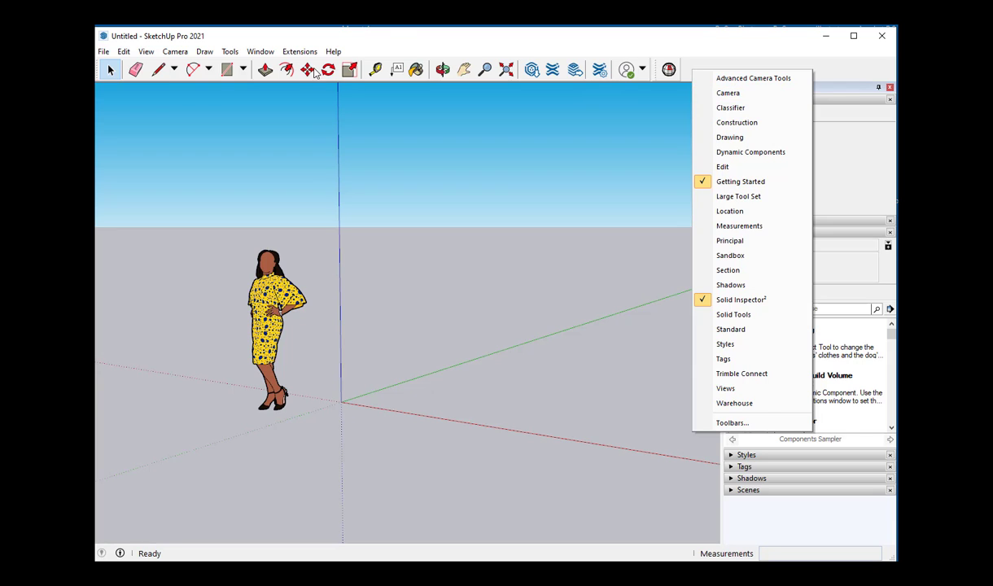
{"action": "left_click", "coordinate": [388, 36]}
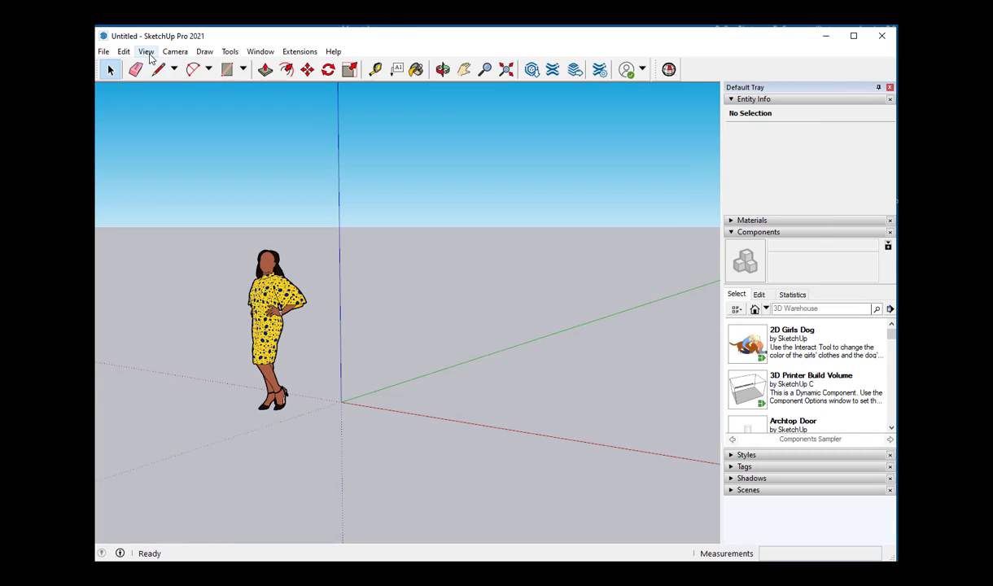
{"action": "left_click", "coordinate": [147, 53]}
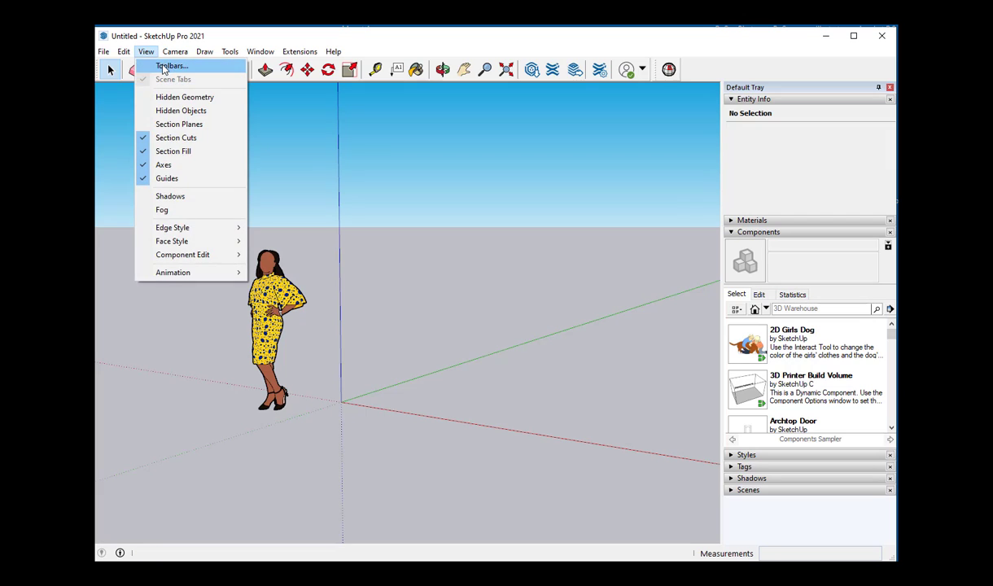
{"action": "left_click", "coordinate": [157, 65]}
{"action": "left_click_drag", "start_coordinate": [509, 205], "coordinate": [486, 161]}
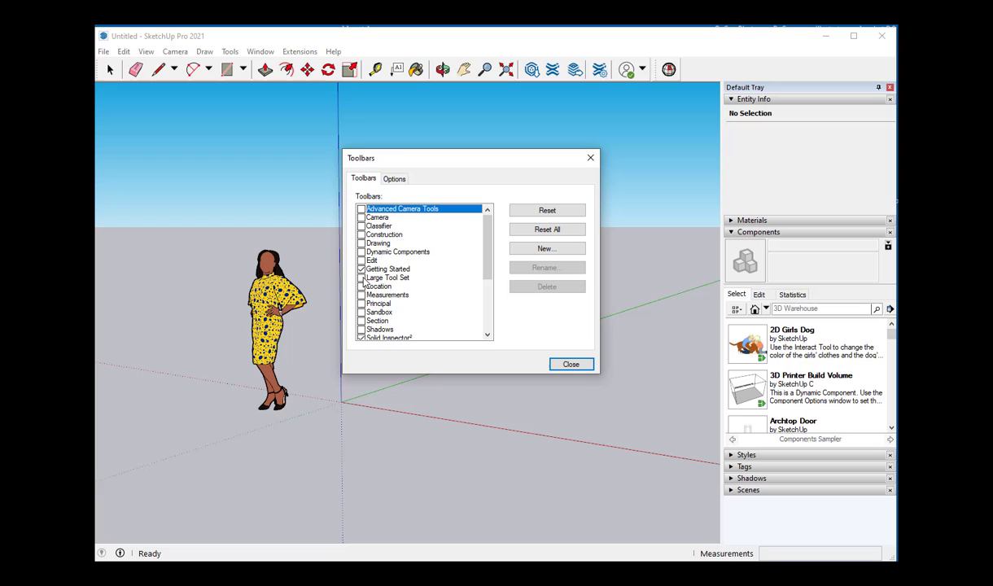
Turn on the Large Tool Set and dock it along the left edge of the window
{"action": "left_click", "coordinate": [361, 278]}
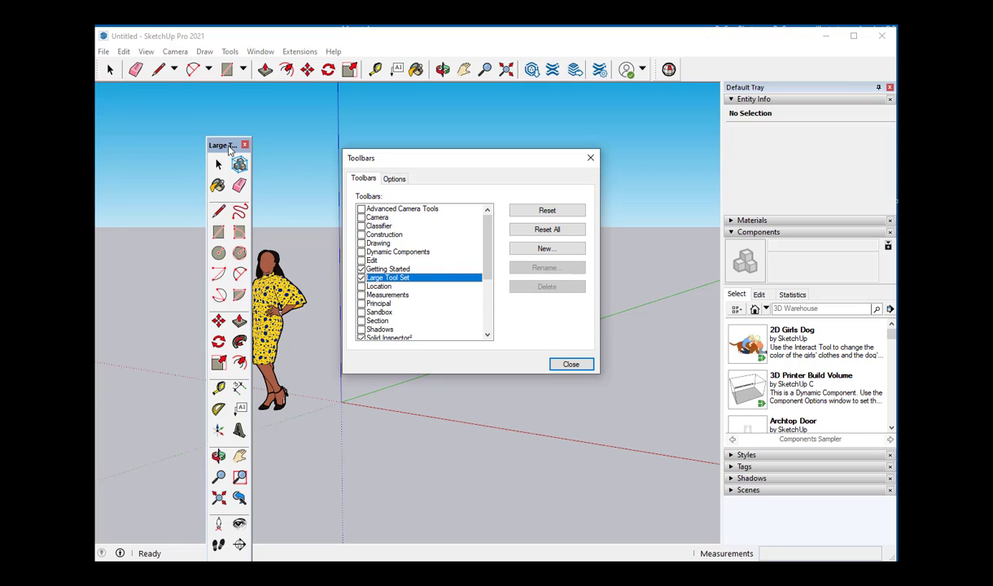
{"action": "double_click", "coordinate": [223, 145]}
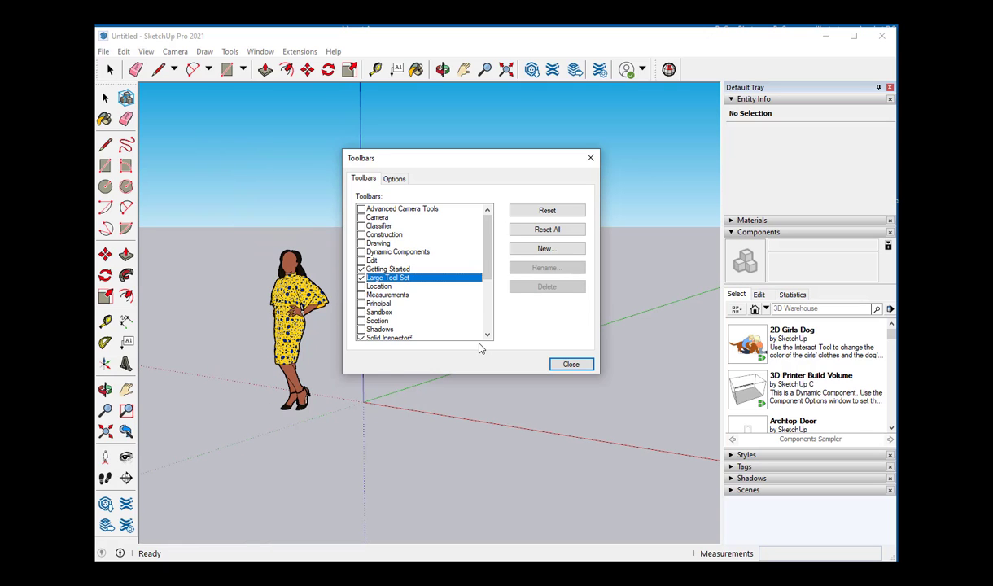
{"action": "left_click_drag", "start_coordinate": [99, 79], "coordinate": [205, 106]}
{"action": "double_click", "coordinate": [214, 153]}
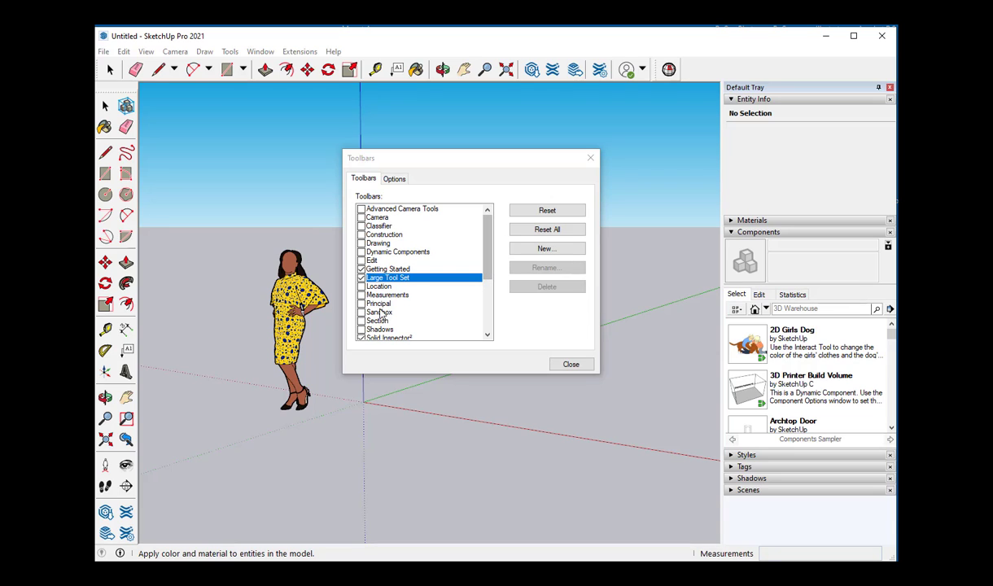
{"action": "left_click_drag", "start_coordinate": [483, 285], "coordinate": [480, 304]}
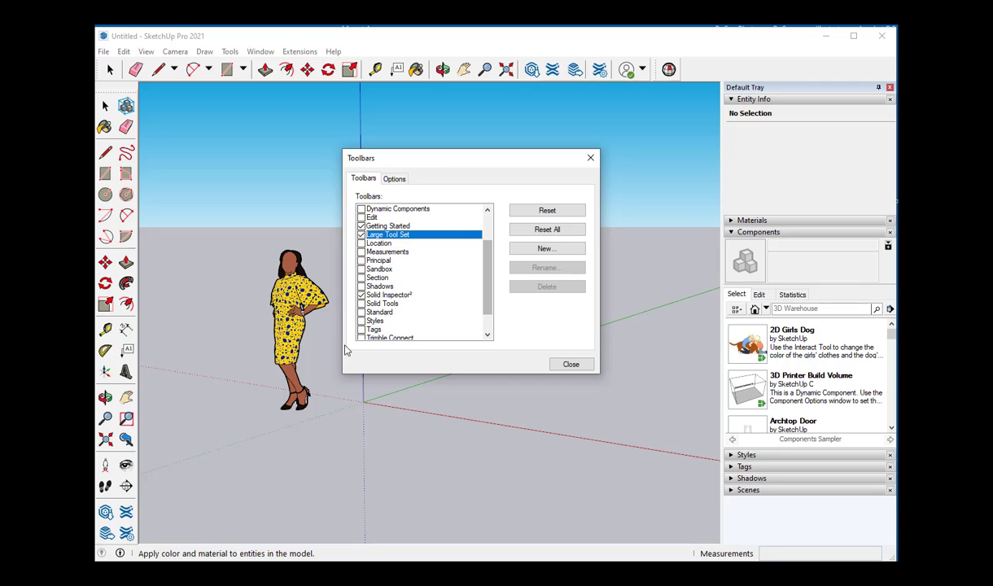
Turn on the Standard and Views toolbars and dock them side by side in a new top row
{"action": "left_click", "coordinate": [361, 313]}
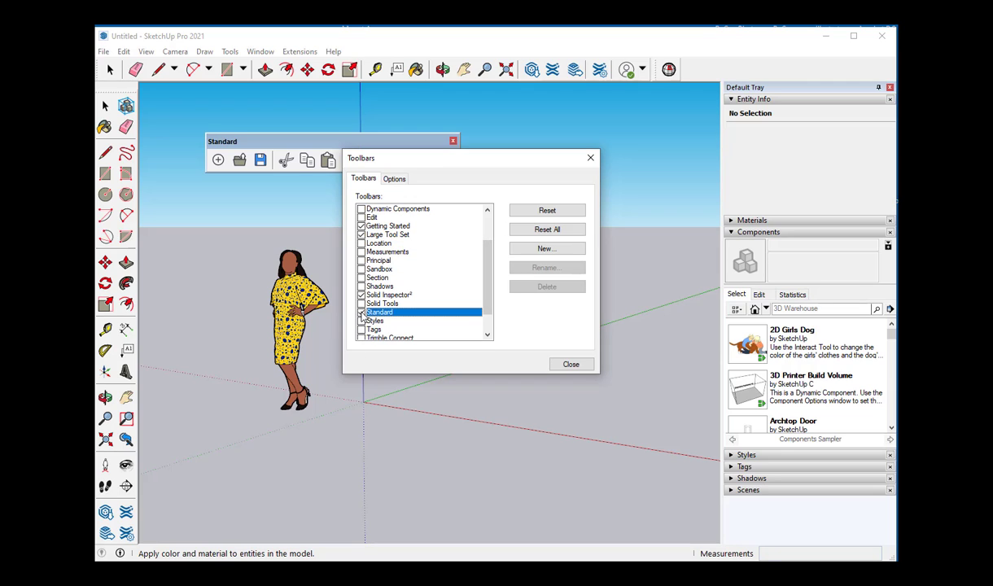
{"action": "double_click", "coordinate": [283, 143]}
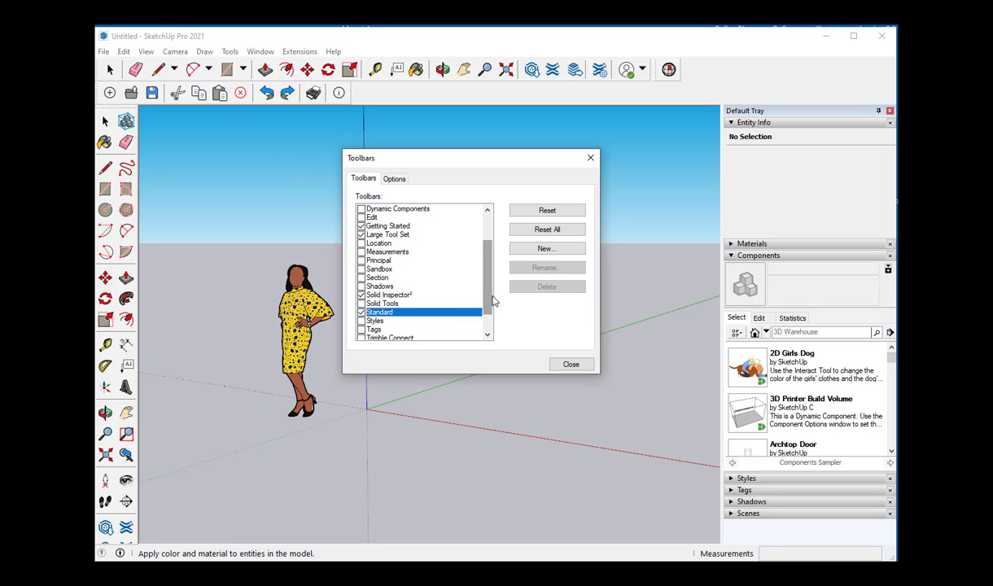
{"action": "scroll", "coordinate": [360, 309], "scroll_direction": "down", "scroll_amount": 1}
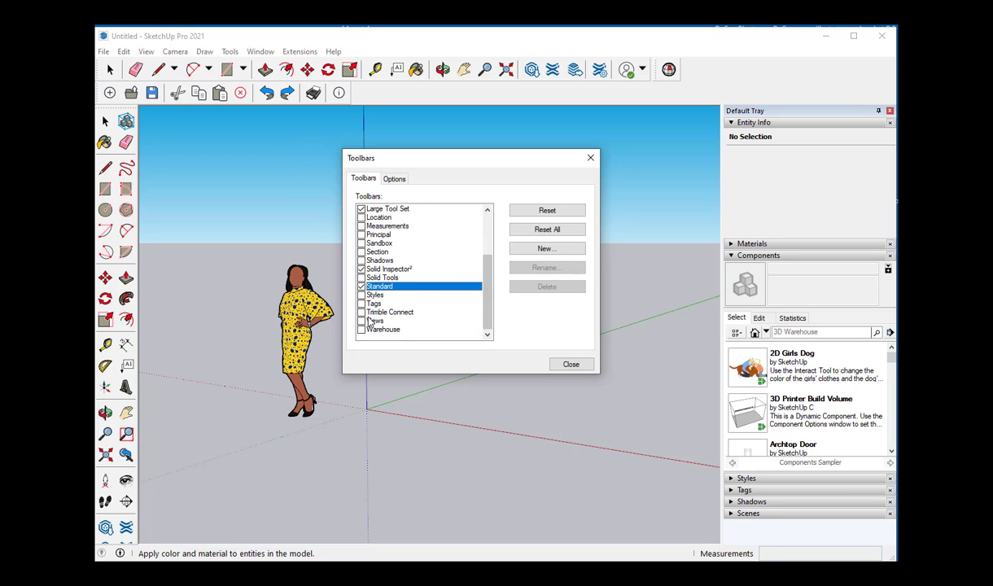
{"action": "left_click", "coordinate": [361, 320]}
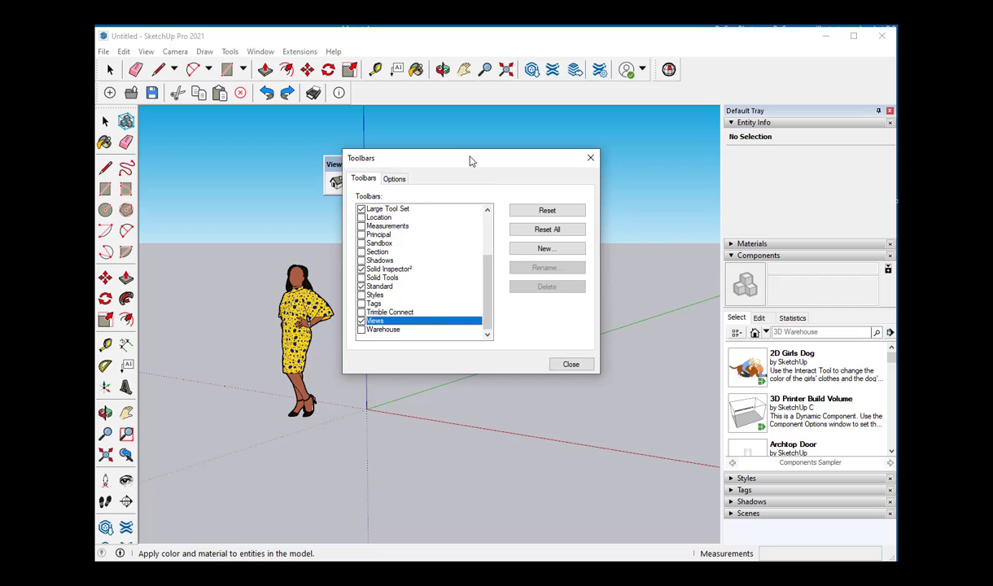
{"action": "left_click_drag", "start_coordinate": [470, 160], "coordinate": [527, 264]}
{"action": "left_click_drag", "start_coordinate": [390, 167], "coordinate": [371, 154]}
{"action": "left_click_drag", "start_coordinate": [354, 119], "coordinate": [367, 93]}
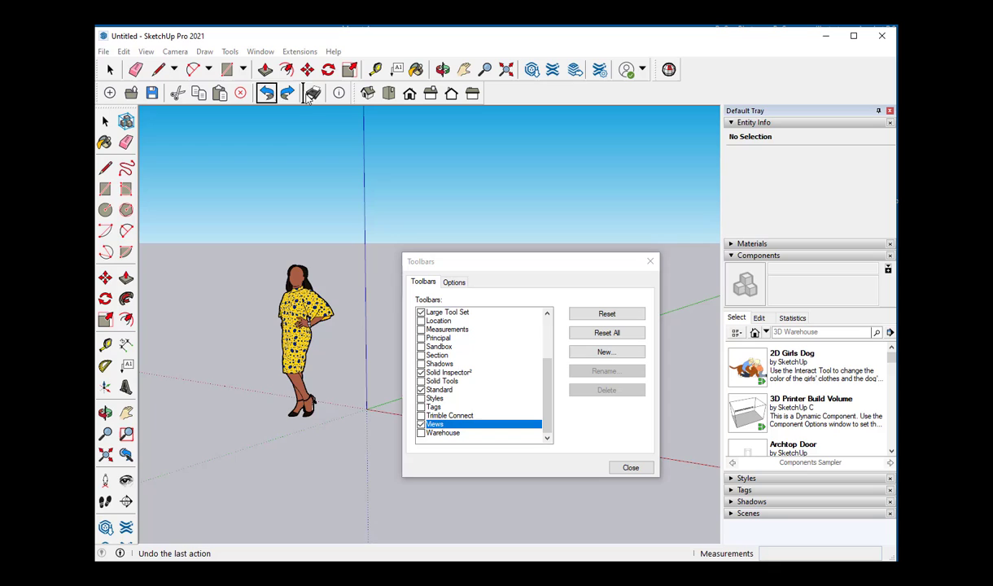
Reorder the Undo and Redo buttons, cancel a new custom toolbar, and close the Toolbars dialog
{"action": "left_click_drag", "start_coordinate": [309, 94], "coordinate": [306, 96]}
{"action": "left_click_drag", "start_coordinate": [266, 94], "coordinate": [332, 96]}
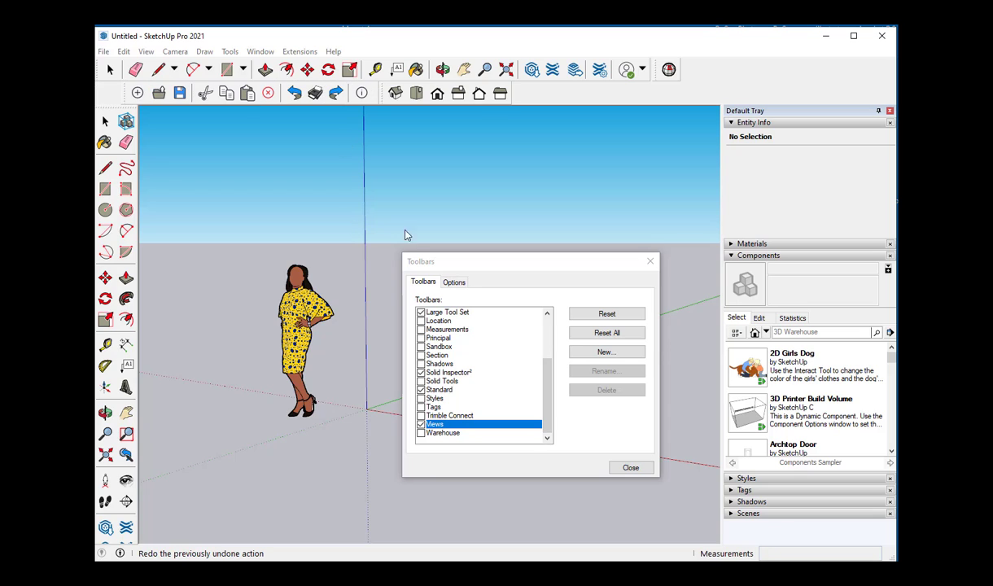
{"action": "left_click_drag", "start_coordinate": [528, 268], "coordinate": [505, 217]}
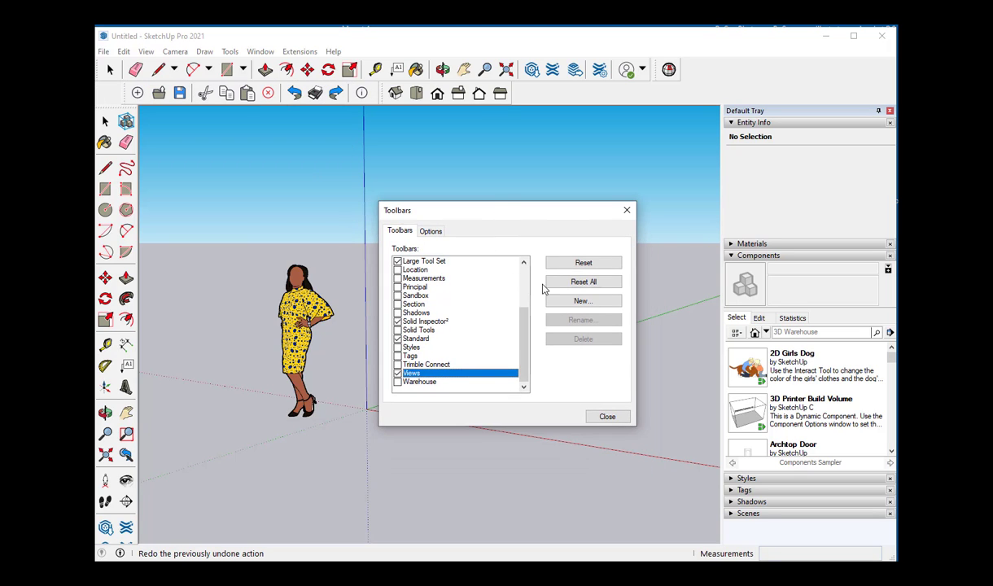
{"action": "left_click", "coordinate": [581, 301]}
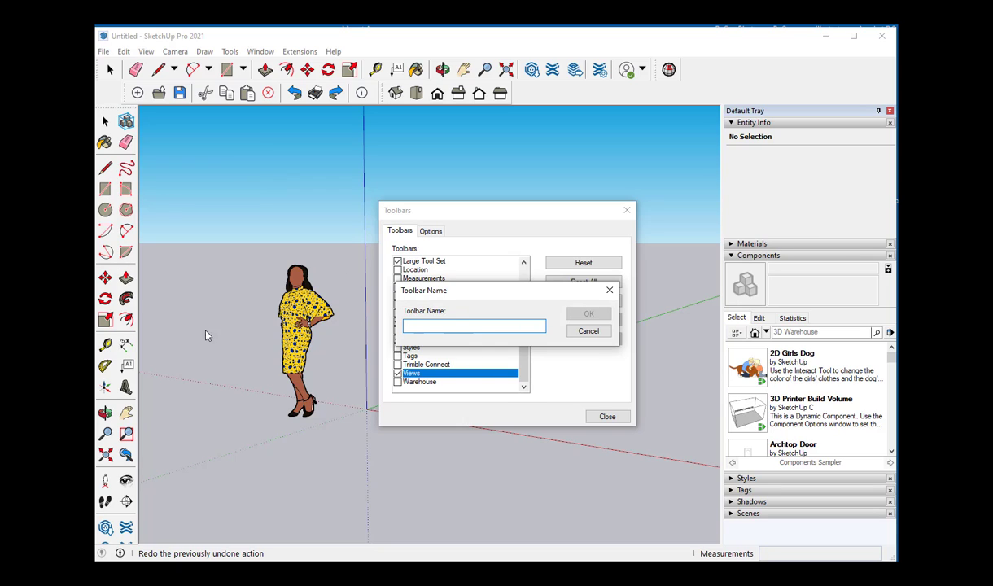
{"action": "left_click", "coordinate": [586, 332]}
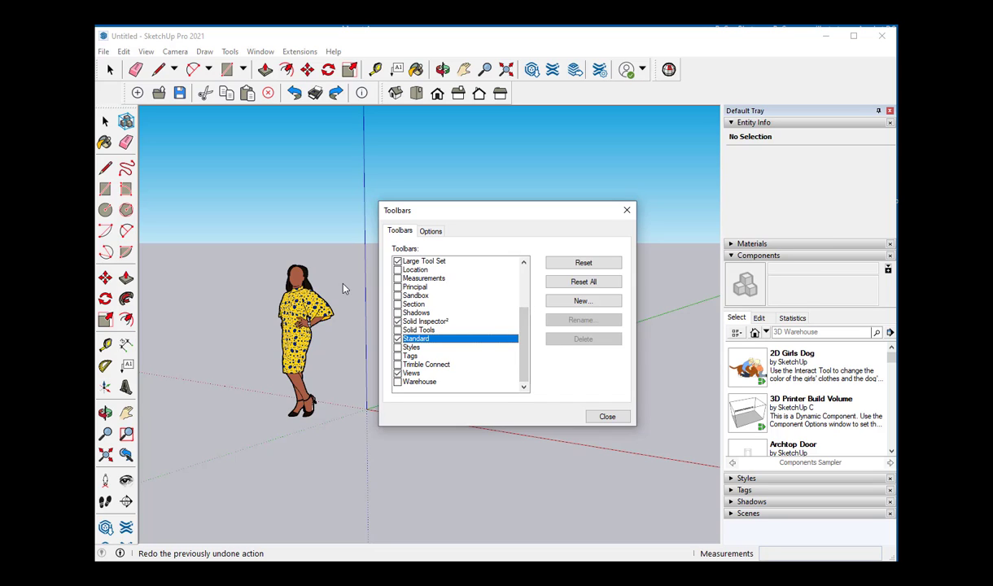
{"action": "left_click", "coordinate": [607, 416]}
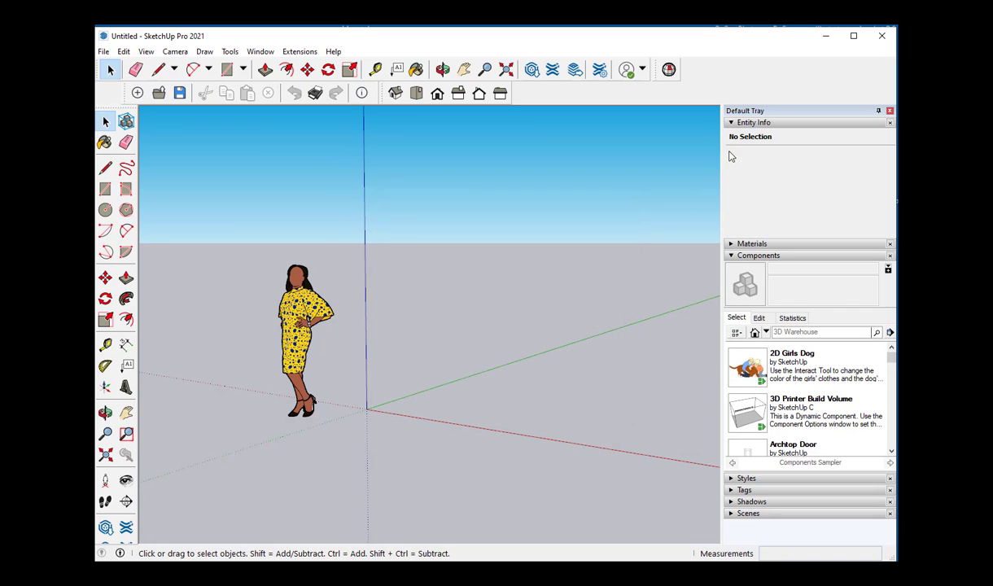
Collapse Entity Info and Components, then preview the Scenes, Shadows and Tags panels
{"action": "left_click", "coordinate": [732, 123]}
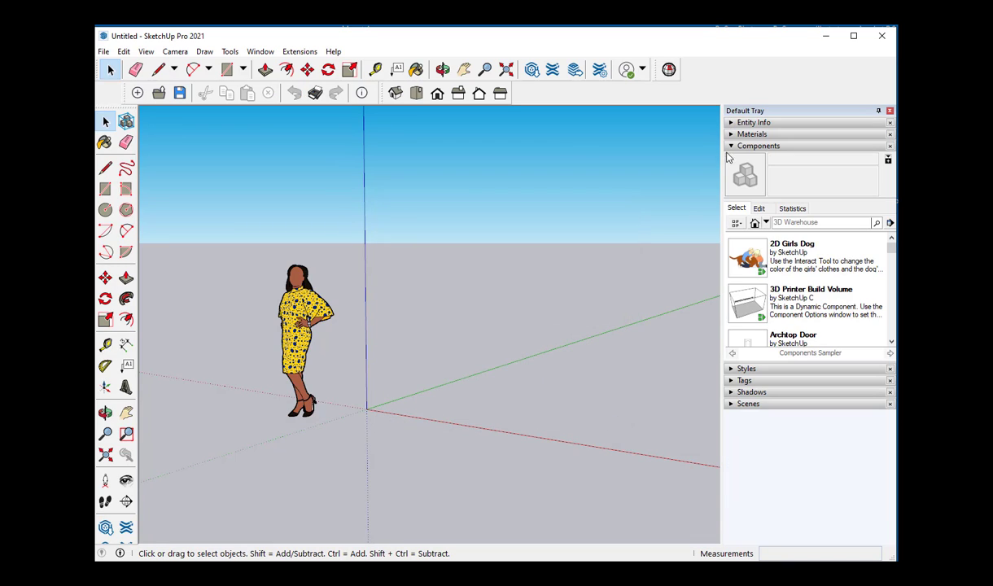
{"action": "left_click", "coordinate": [732, 146]}
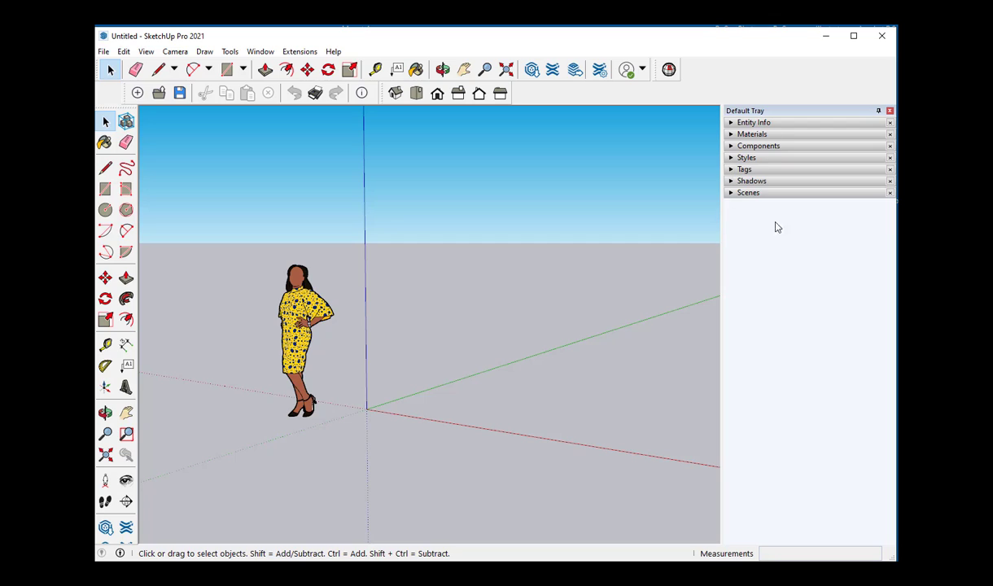
{"action": "left_click", "coordinate": [732, 196]}
{"action": "left_click", "coordinate": [732, 194]}
{"action": "left_click", "coordinate": [732, 182]}
{"action": "left_click", "coordinate": [732, 182]}
{"action": "left_click", "coordinate": [732, 170]}
{"action": "left_click", "coordinate": [732, 170]}
Expand and collapse the Styles, Components, Materials and Entity Info panels in turn
{"action": "left_click", "coordinate": [732, 158]}
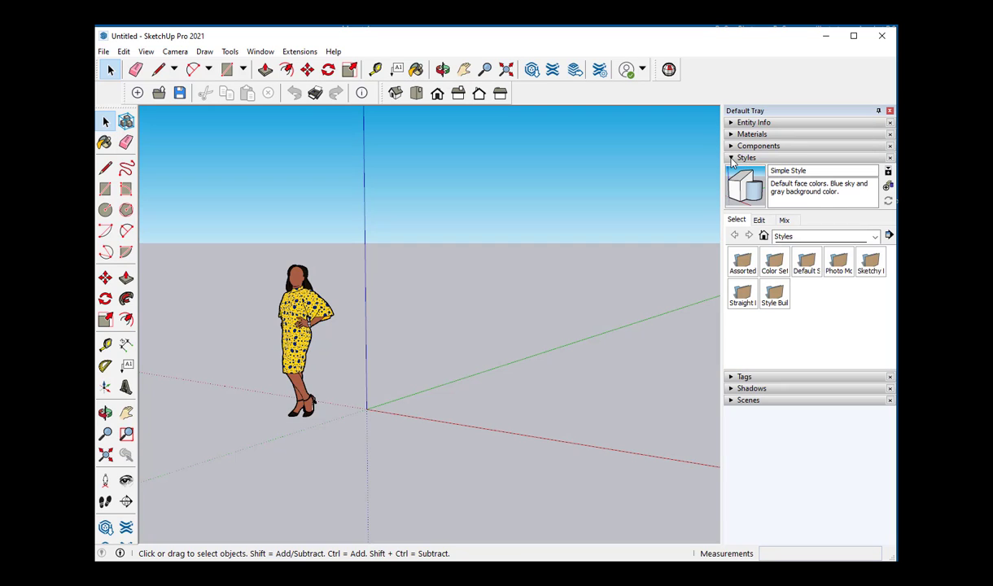
{"action": "left_click", "coordinate": [732, 158]}
{"action": "left_click", "coordinate": [732, 146]}
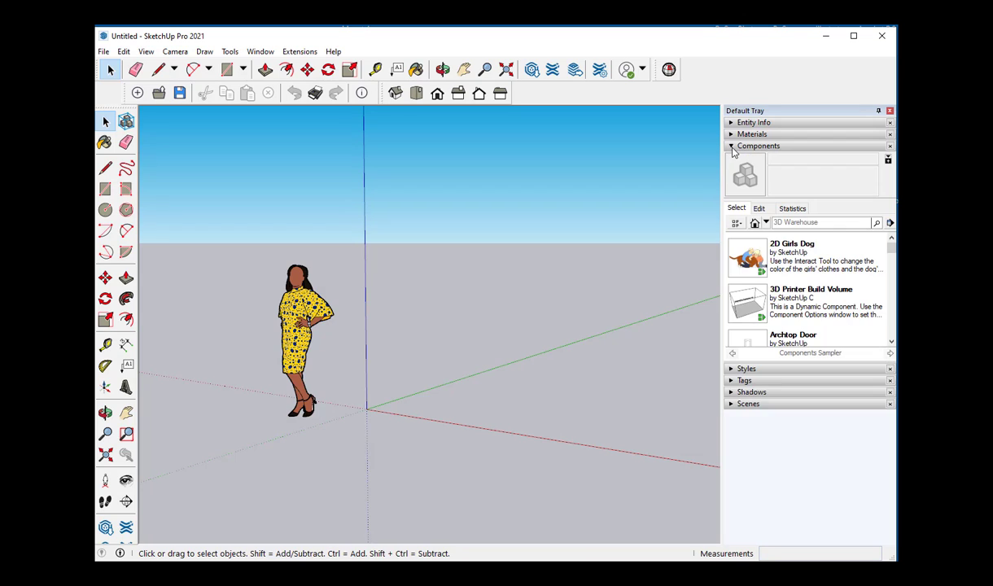
{"action": "left_click", "coordinate": [732, 146]}
{"action": "left_click", "coordinate": [732, 134]}
{"action": "left_click", "coordinate": [732, 135]}
{"action": "left_click", "coordinate": [732, 123]}
{"action": "left_click", "coordinate": [731, 123]}
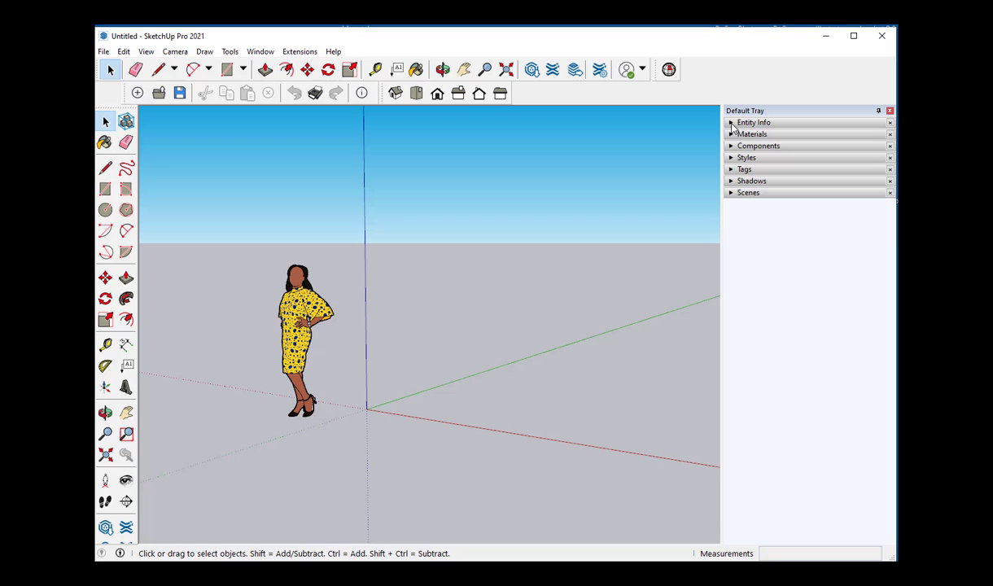
Add the Instructor panel from Window > Default Tray, then pick Scale, Tape Measure and Text to see its help
{"action": "left_click", "coordinate": [260, 52]}
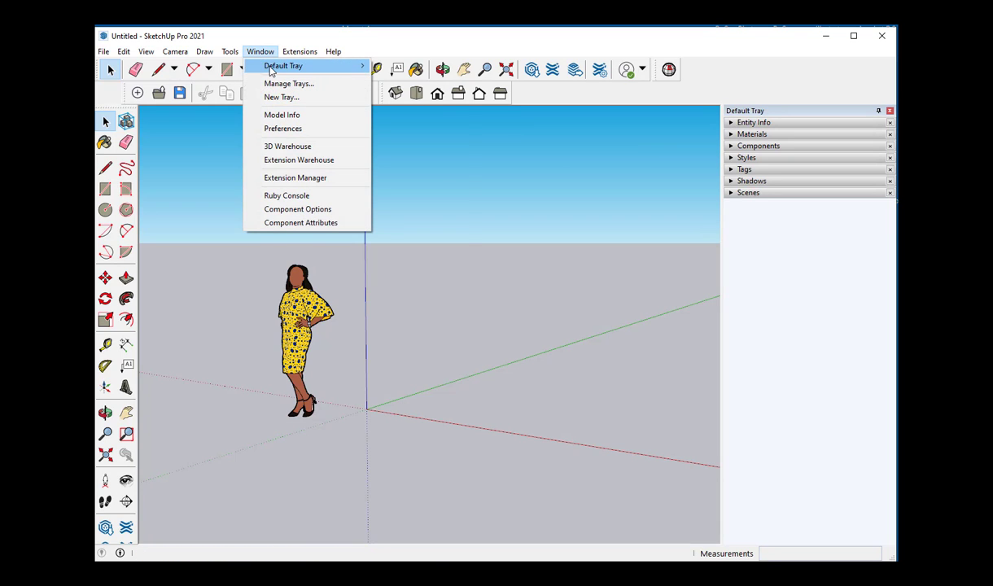
{"action": "mouse_move", "coordinate": [273, 72]}
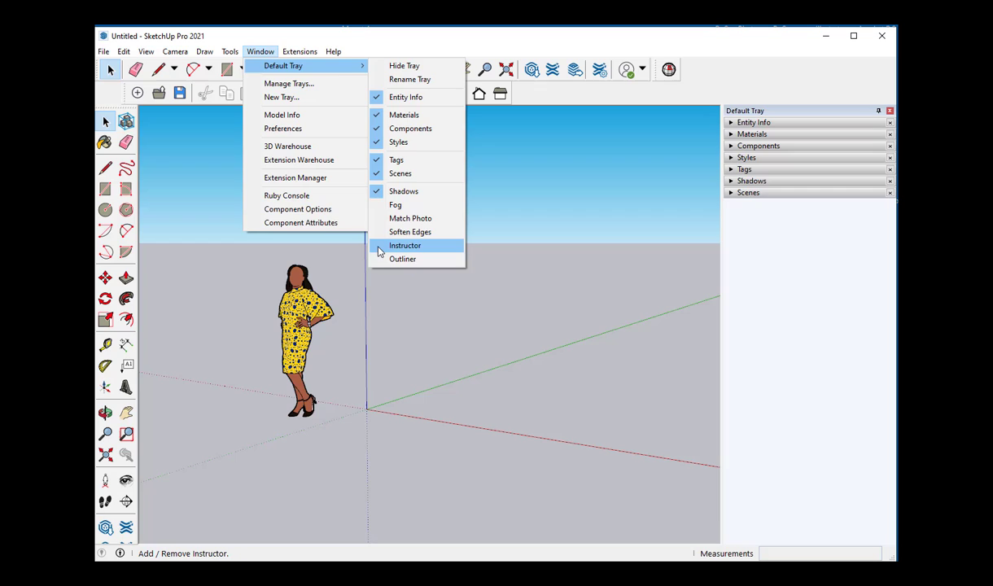
{"action": "left_click", "coordinate": [405, 246]}
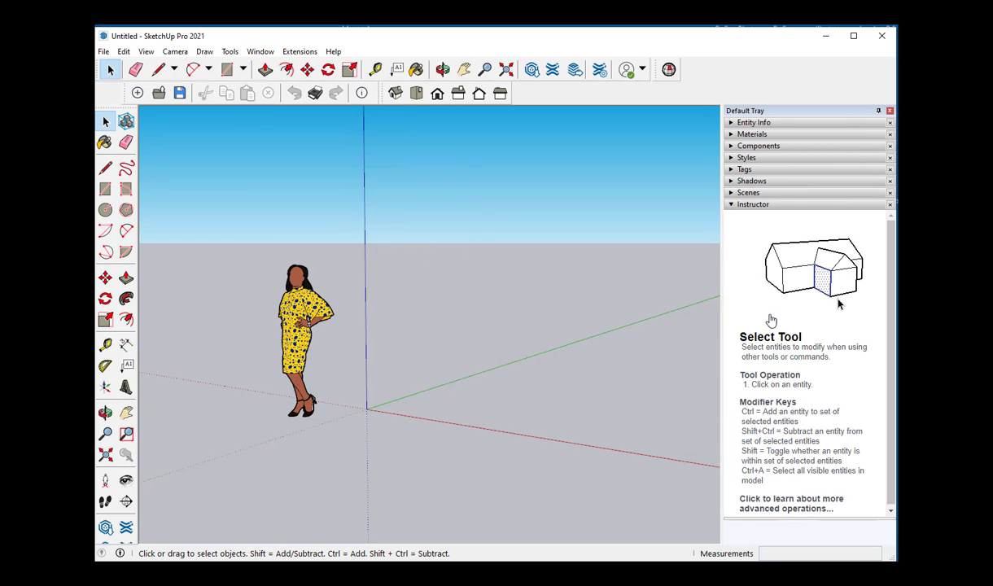
{"action": "left_click", "coordinate": [350, 69]}
{"action": "left_click", "coordinate": [377, 70]}
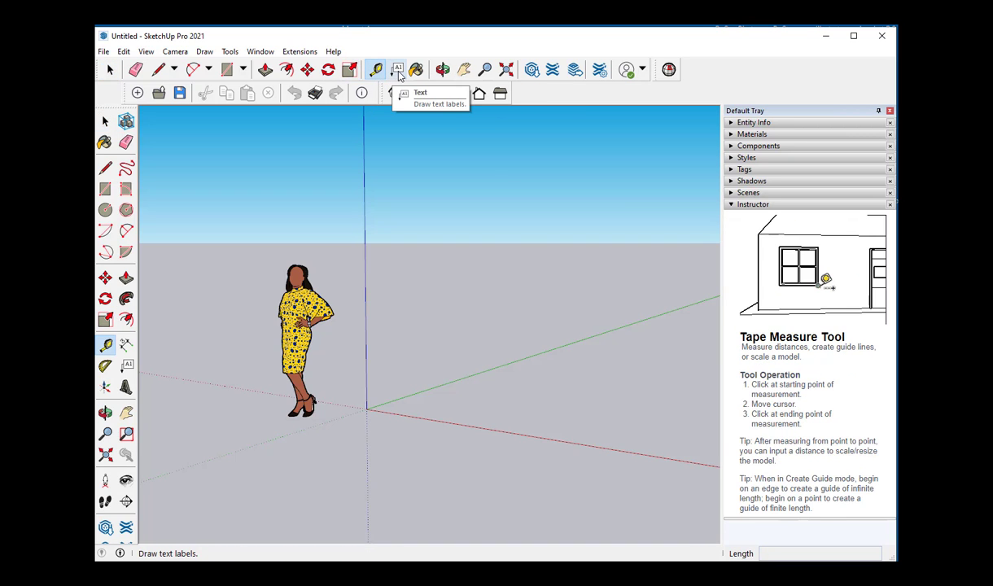
{"action": "left_click", "coordinate": [399, 73]}
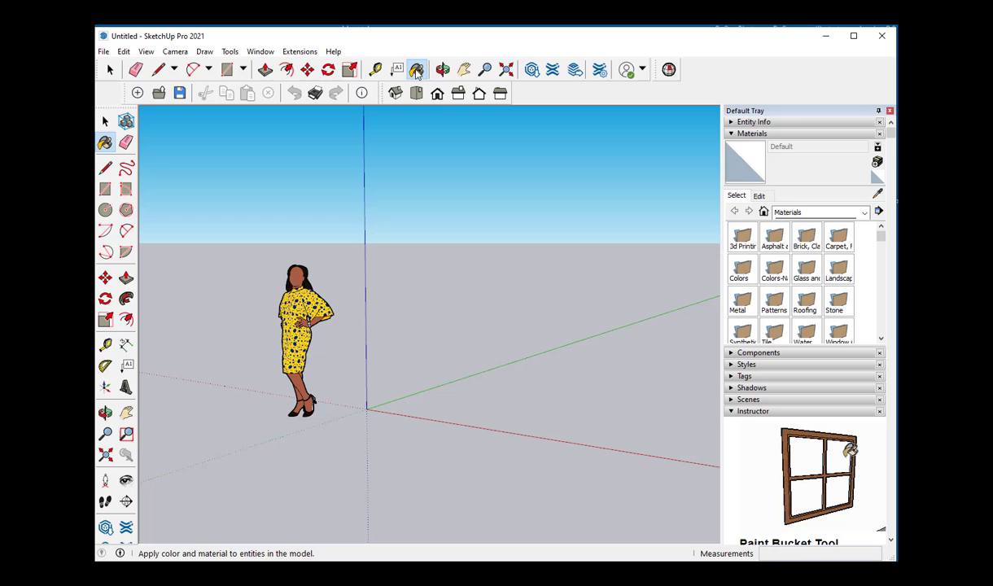
Switch to Push/Pull, close the Instructor panel, and collapse the Materials panel
{"action": "key", "text": "p"}
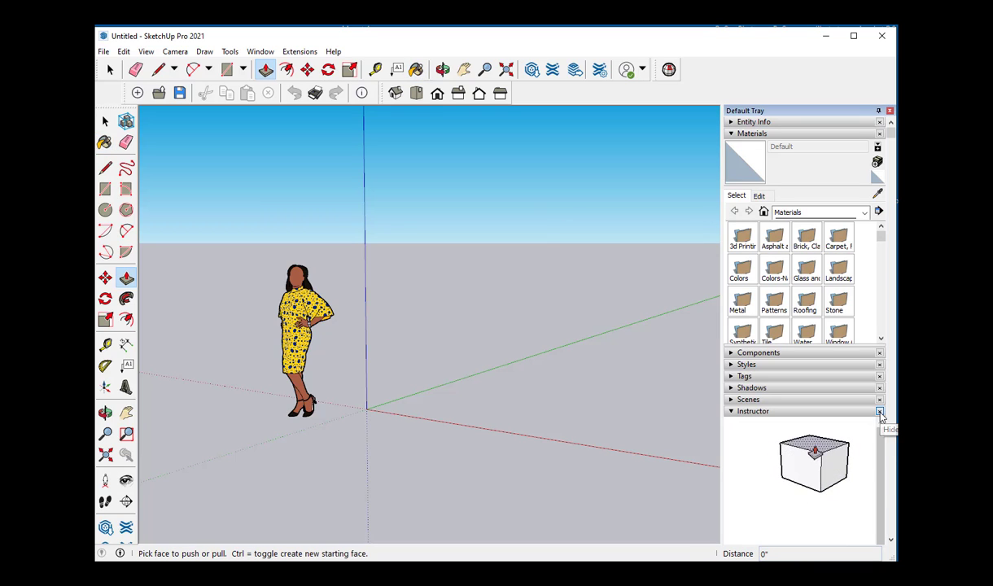
{"action": "left_click", "coordinate": [880, 412]}
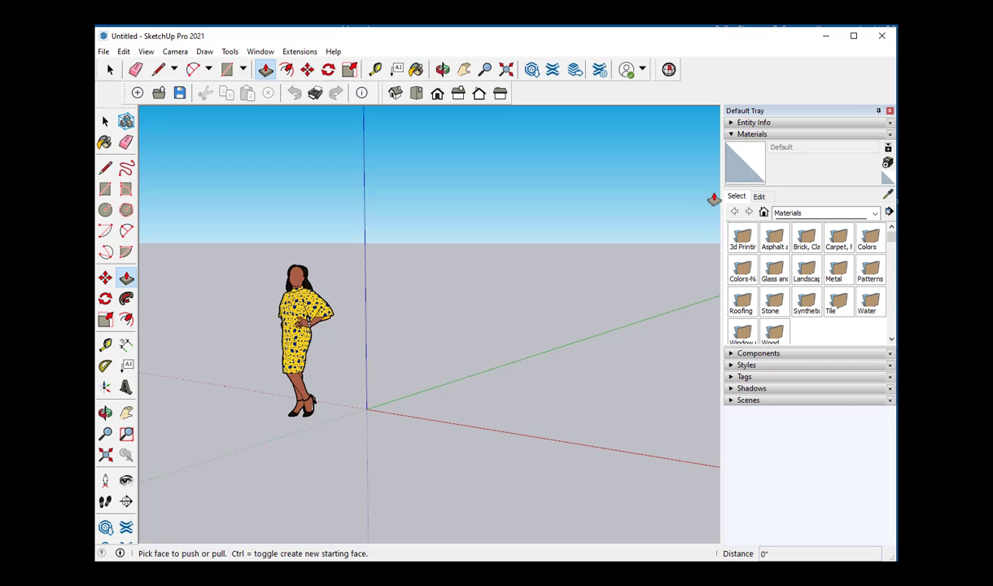
{"action": "left_click", "coordinate": [733, 133]}
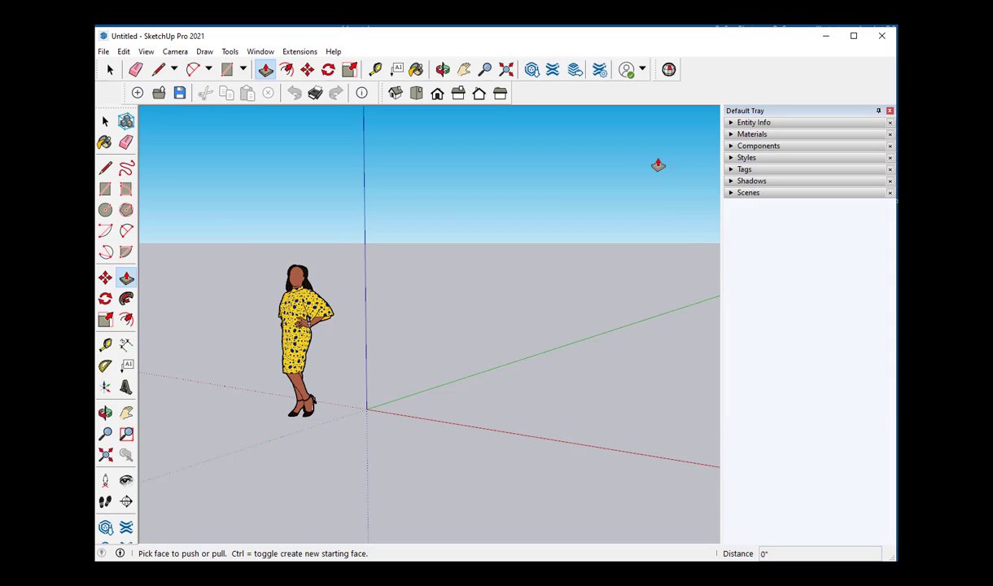
{"action": "left_click", "coordinate": [261, 52]}
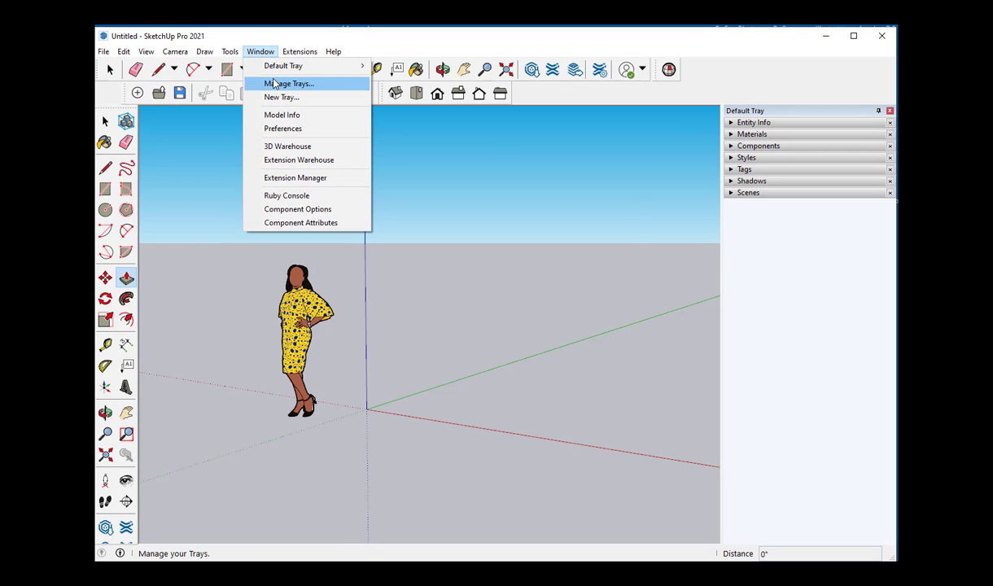
In Manage Trays, remove and re-add Shadows in the Default Tray, then close the dialog
{"action": "left_click", "coordinate": [275, 84]}
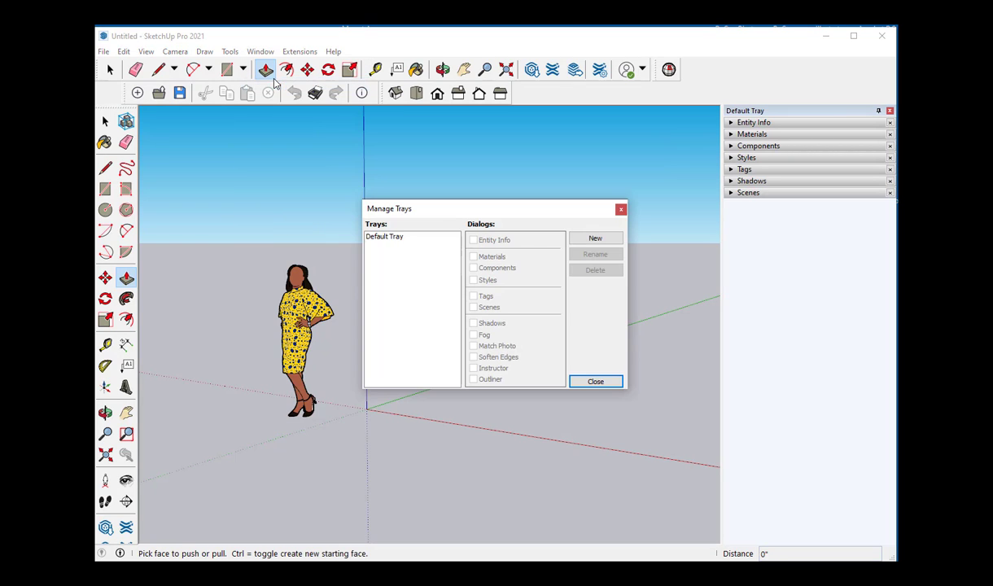
{"action": "left_click", "coordinate": [385, 237]}
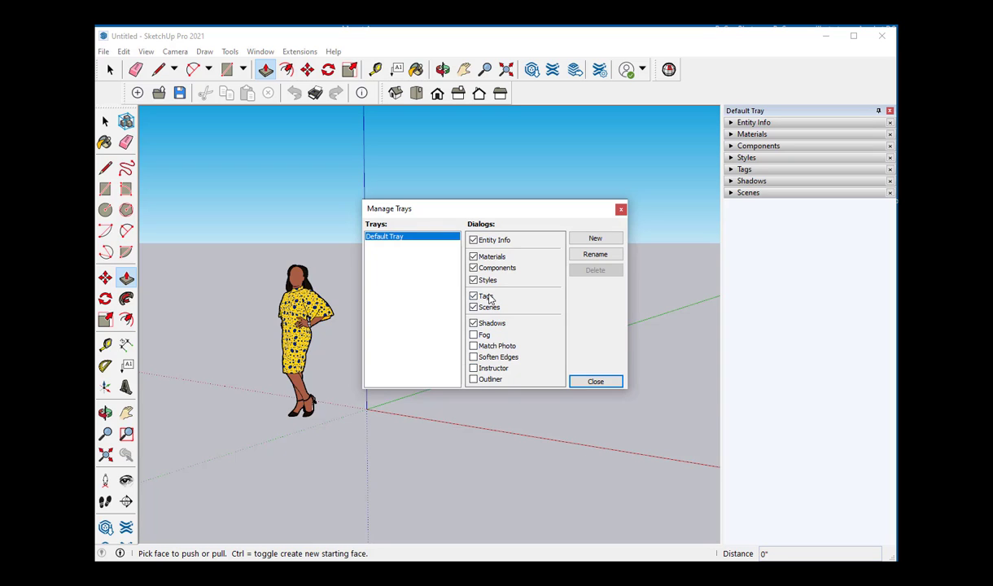
{"action": "left_click", "coordinate": [474, 324]}
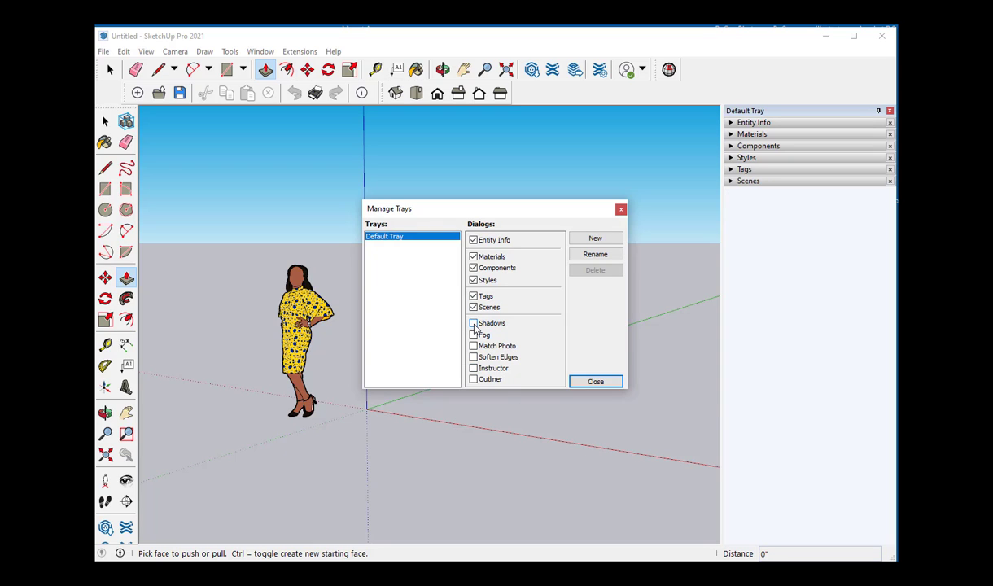
{"action": "left_click", "coordinate": [474, 324]}
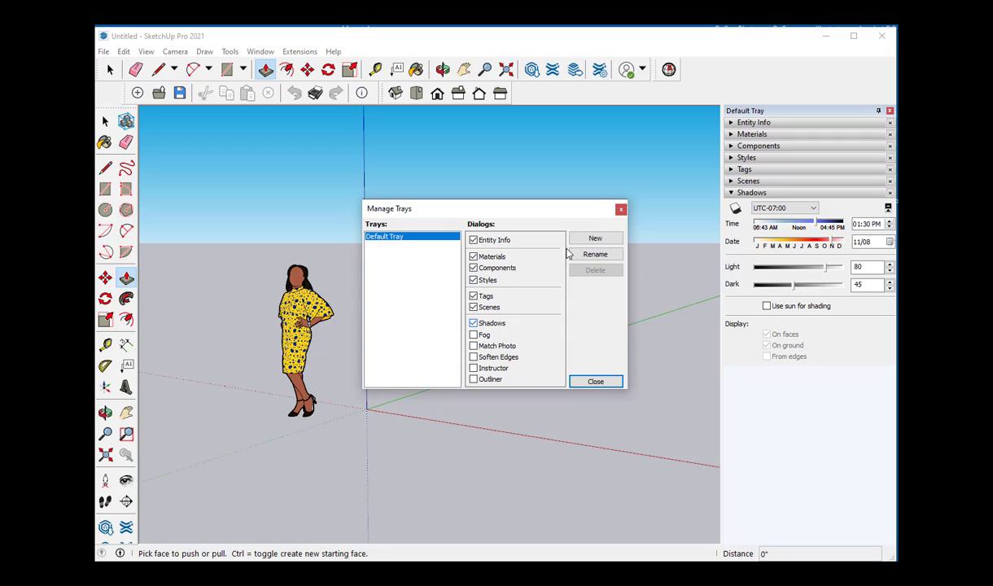
{"action": "left_click", "coordinate": [620, 211]}
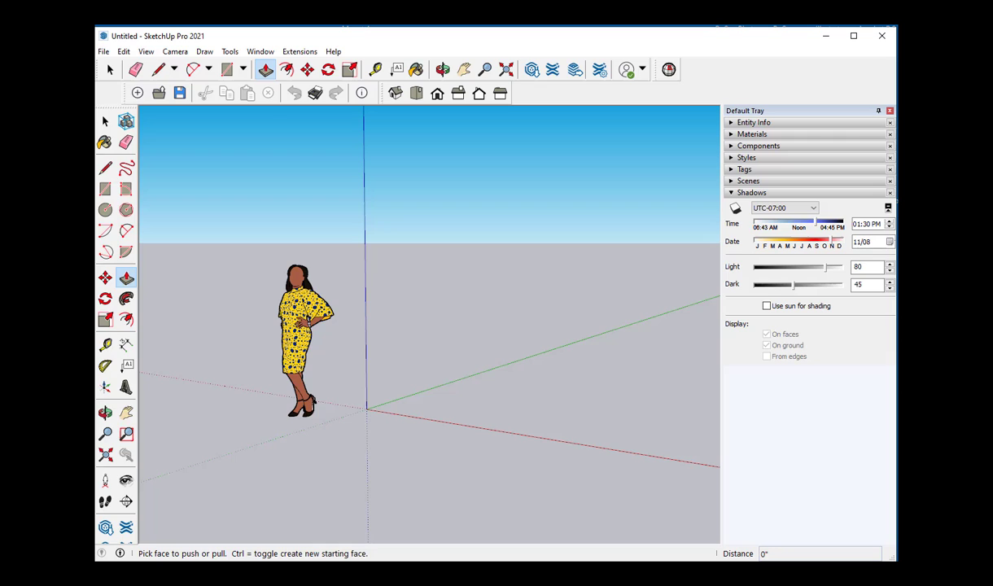
{"action": "left_click", "coordinate": [104, 52]}
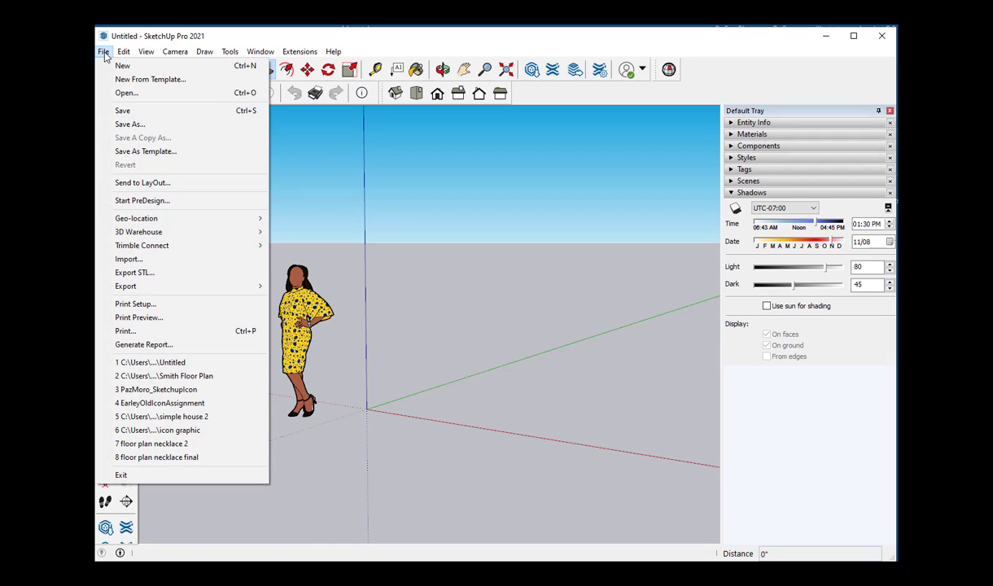
Look through the File, Edit, View, Camera, Draw, Tools, Window and Extensions menus, then return to Select
{"action": "mouse_move", "coordinate": [120, 54]}
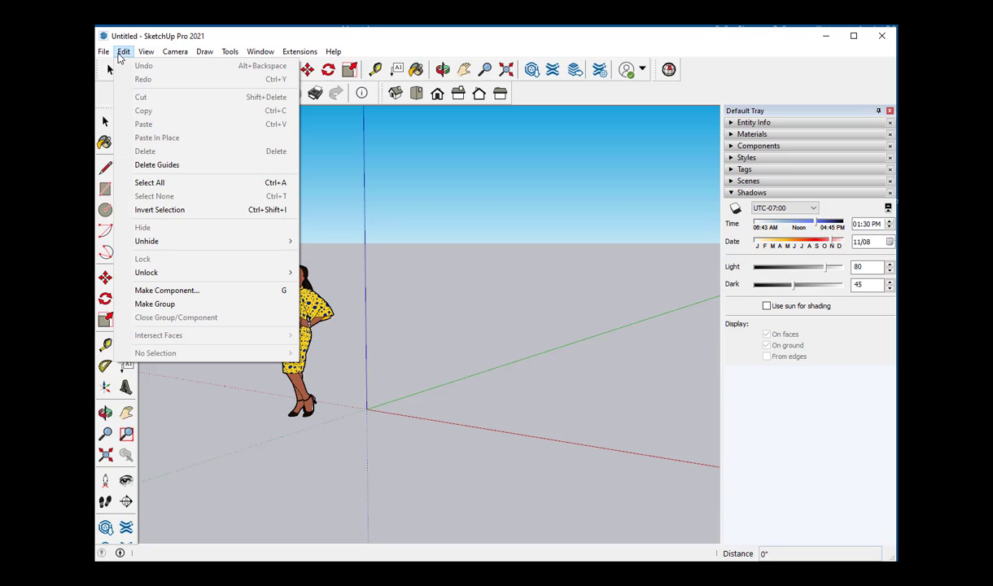
{"action": "mouse_move", "coordinate": [169, 53]}
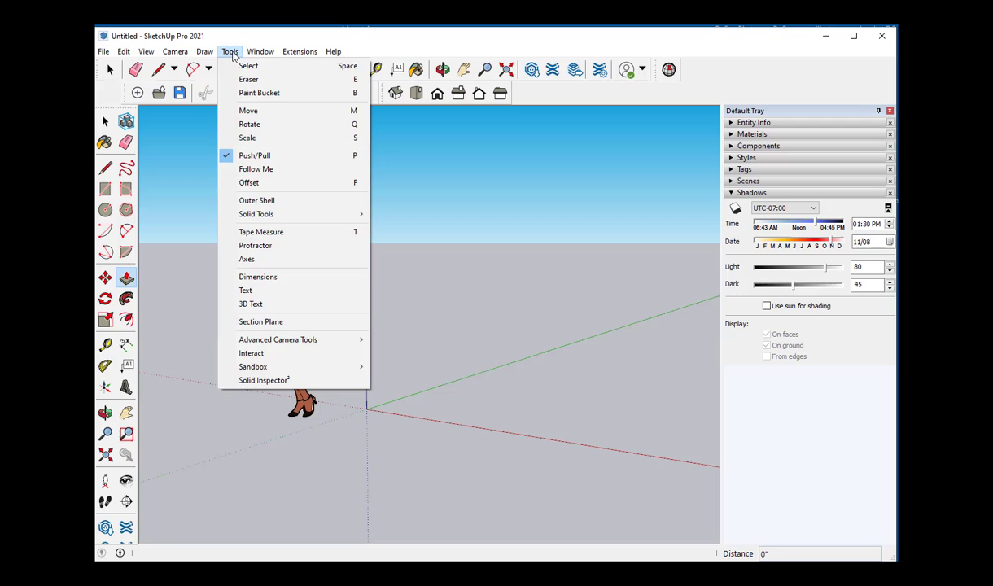
{"action": "mouse_move", "coordinate": [255, 55]}
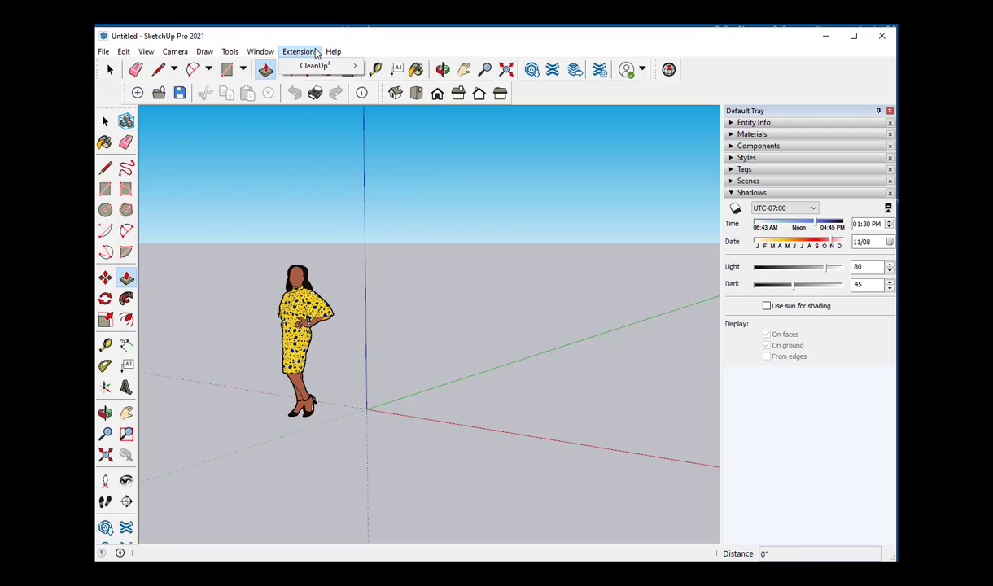
{"action": "mouse_move", "coordinate": [301, 59]}
{"action": "key", "text": "space"}
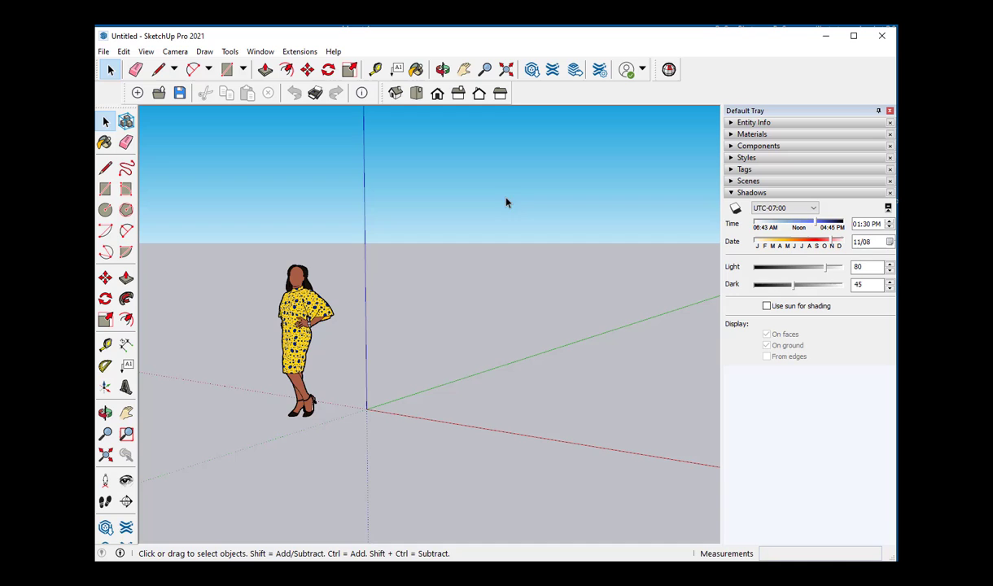
Draw a ground rectangle from the origin, then resize it by typing 4 and then 6'4,6
{"action": "left_click", "coordinate": [107, 190]}
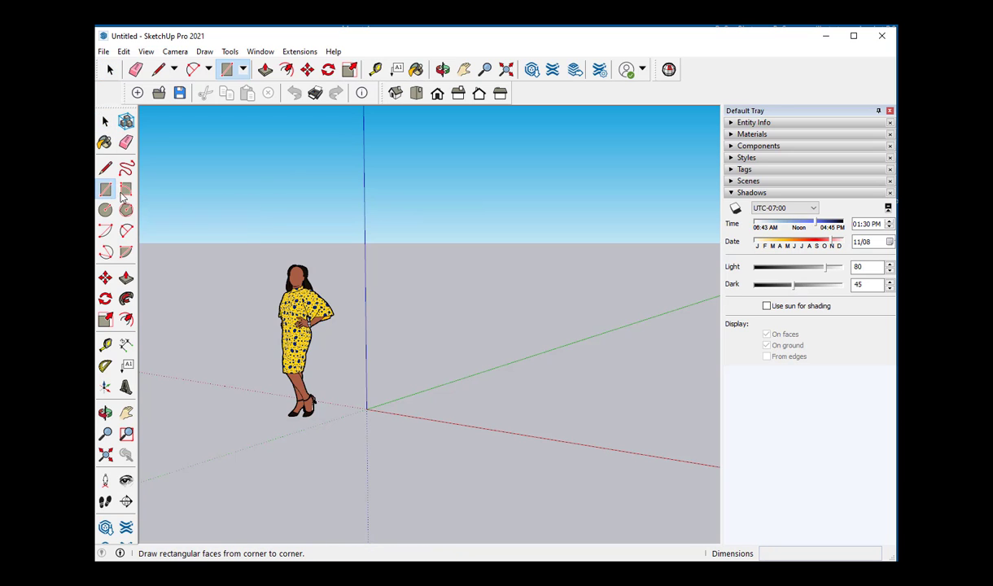
{"action": "left_click", "coordinate": [368, 408]}
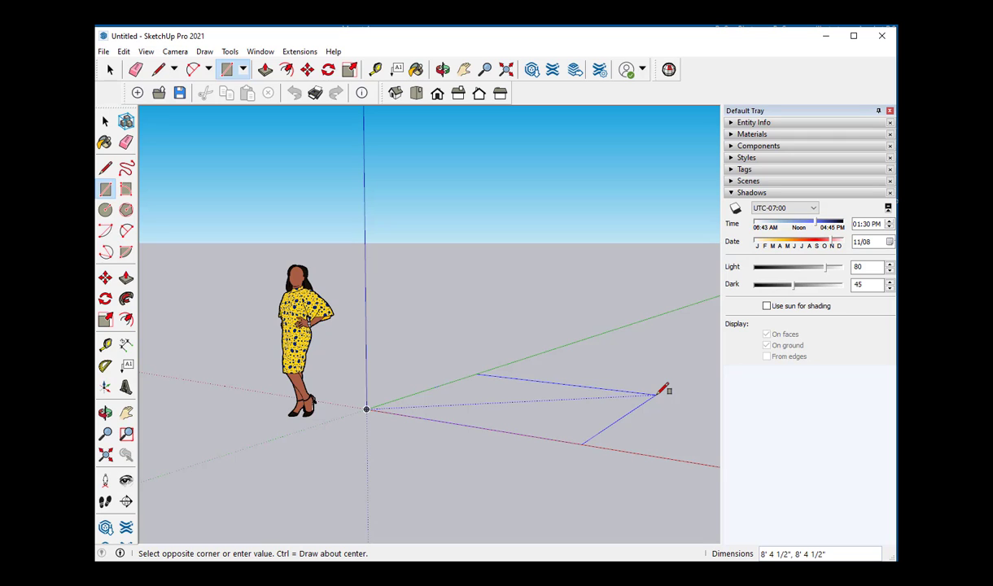
{"action": "left_click", "coordinate": [656, 395]}
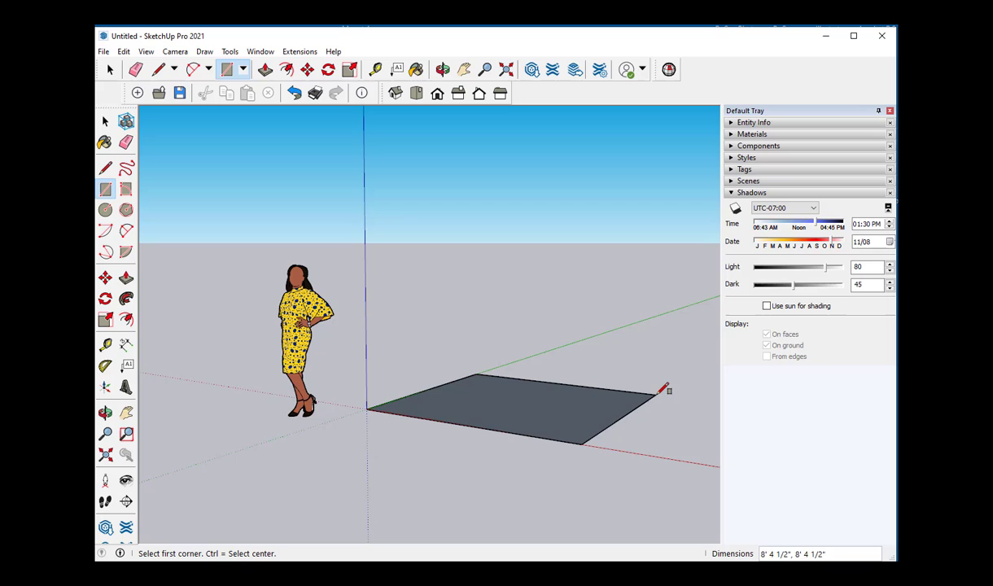
{"action": "type", "text": "4',4"}
{"action": "key", "text": "Return"}
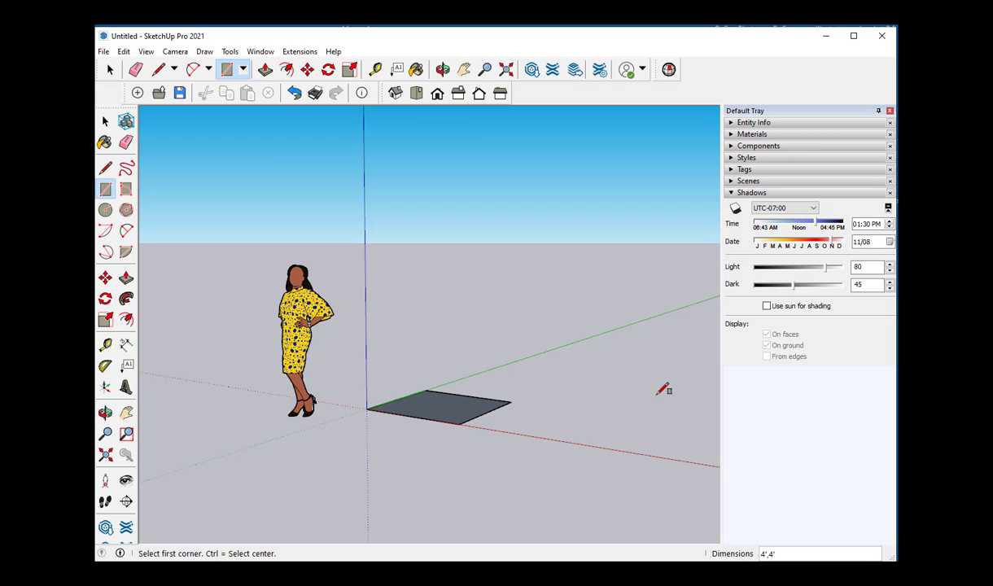
{"action": "type", "text": "6'4,6"}
{"action": "key", "text": "Return"}
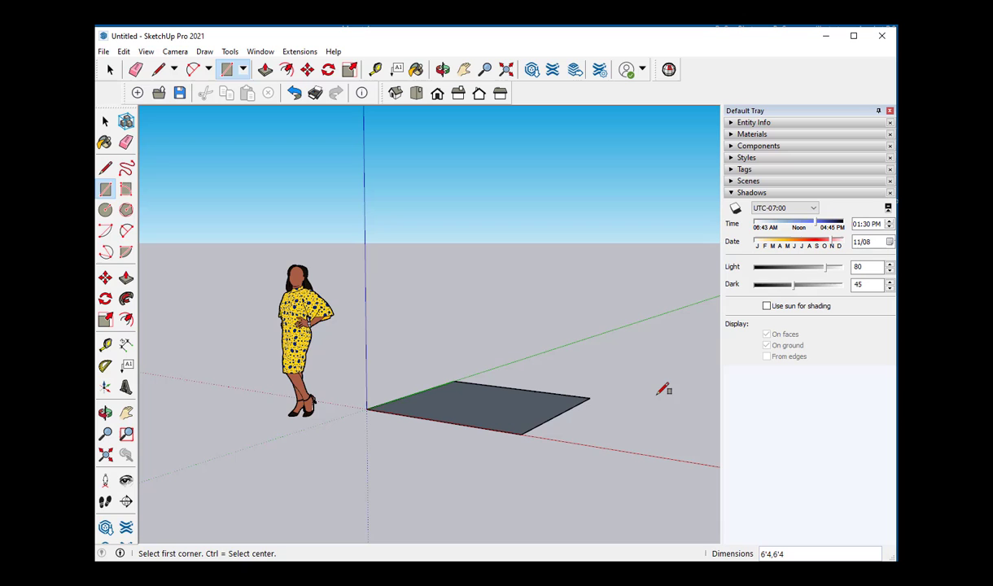
Push/pull the ground rectangle upward, entering 10' for a box 10 feet tall
{"action": "key", "text": "space"}
{"action": "left_click", "coordinate": [126, 278]}
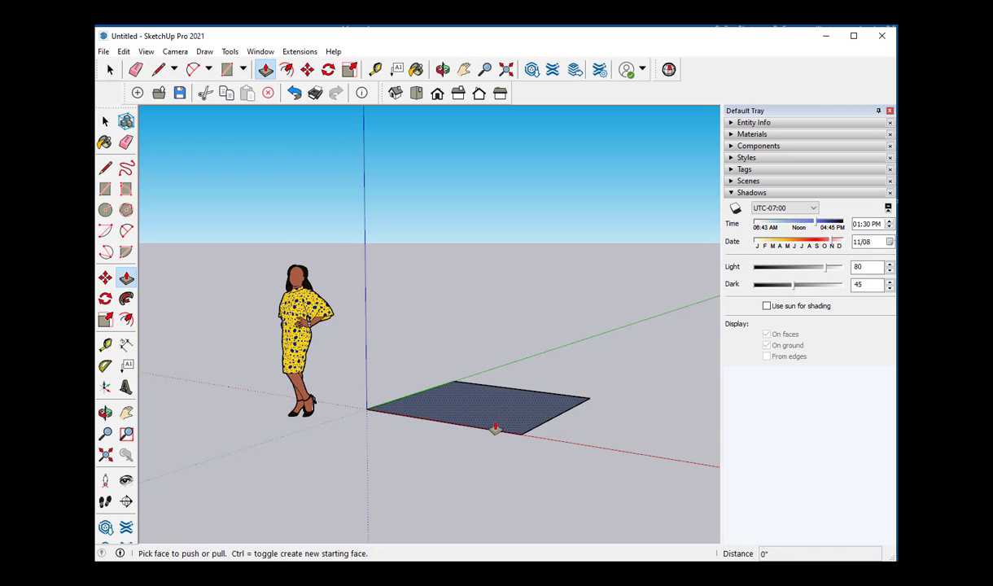
{"action": "scroll", "coordinate": [495, 415], "scroll_direction": "up", "scroll_amount": 4}
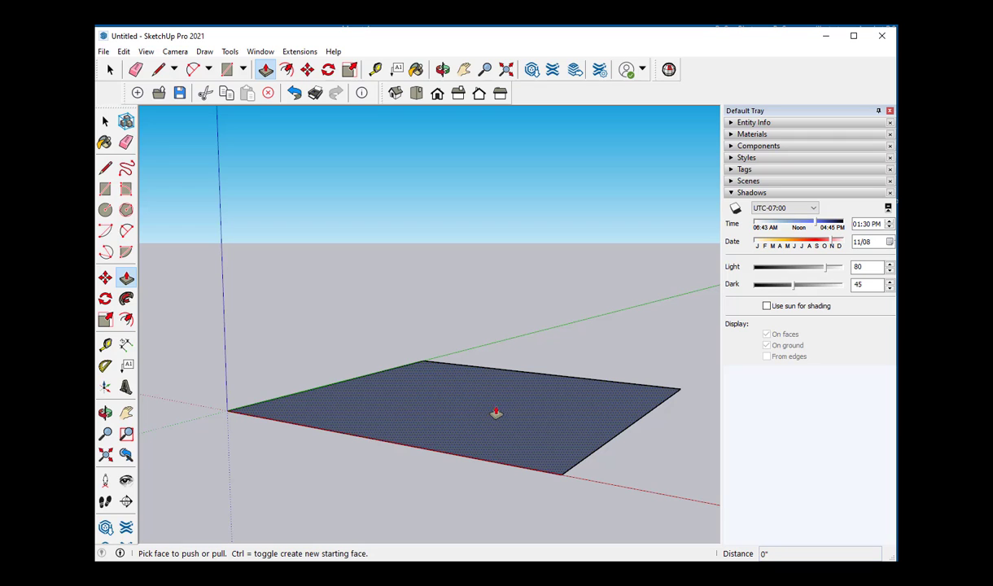
{"action": "scroll", "coordinate": [505, 412], "scroll_direction": "down", "scroll_amount": 2}
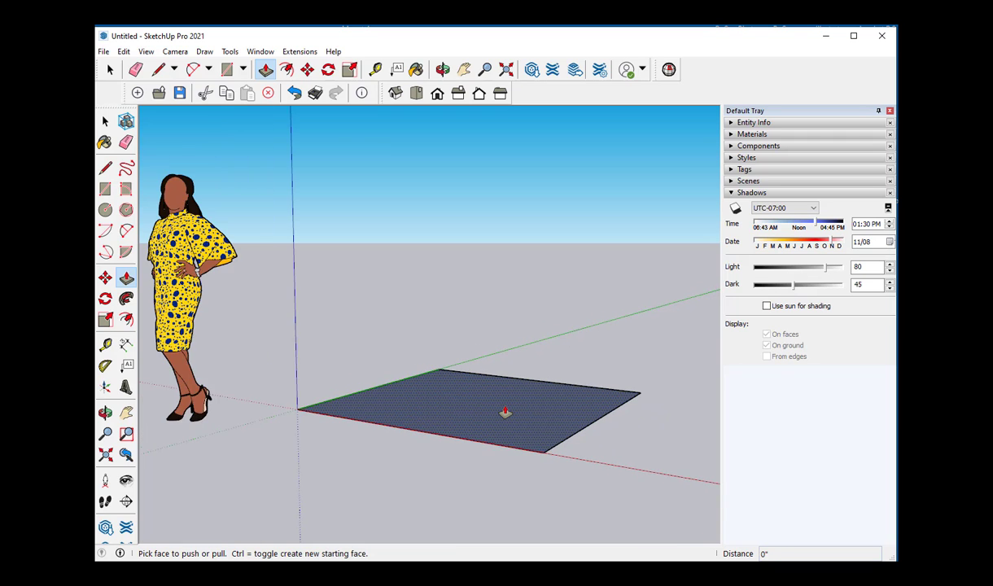
{"action": "scroll", "coordinate": [505, 413], "scroll_direction": "down", "scroll_amount": 2}
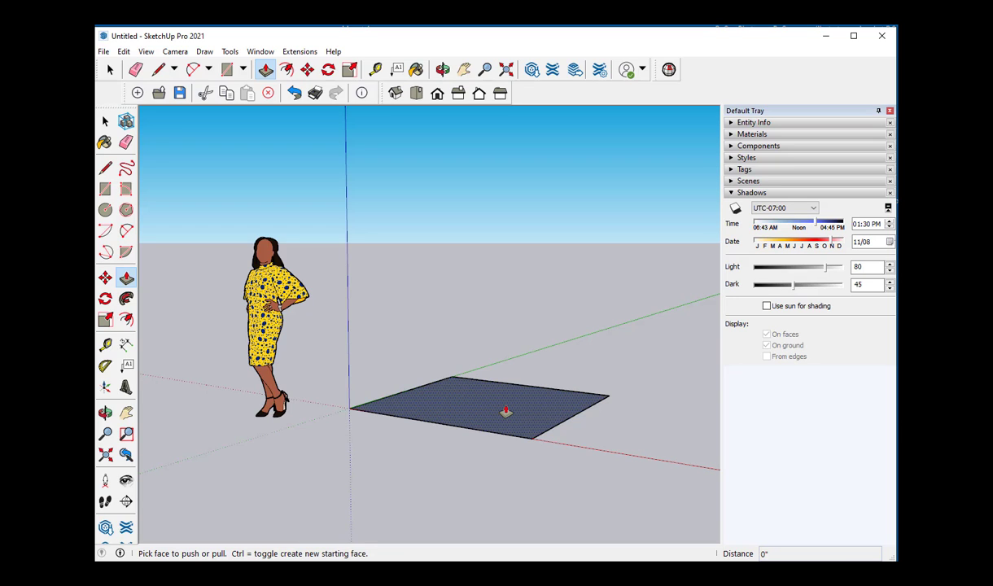
{"action": "left_click_drag", "start_coordinate": [505, 413], "coordinate": [517, 308]}
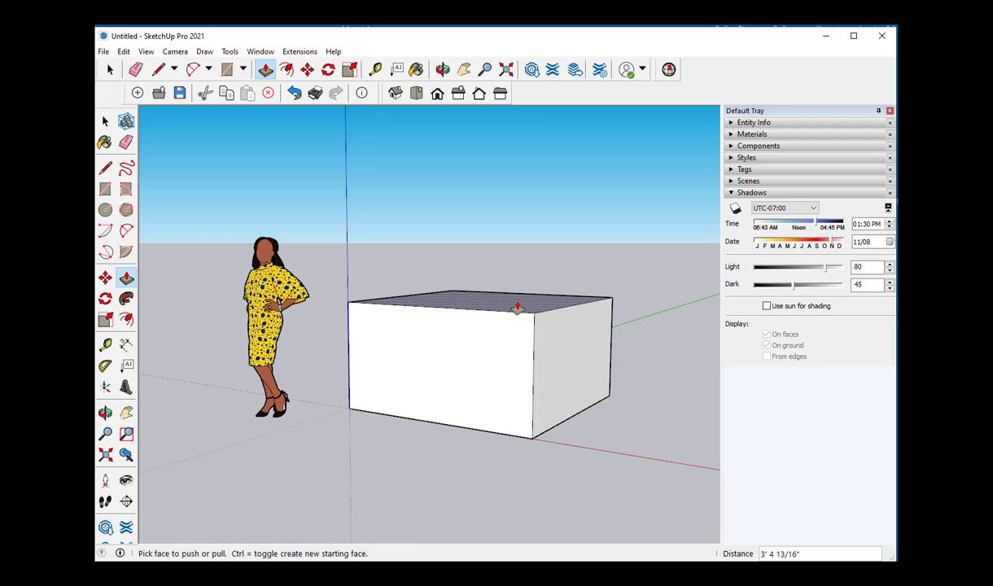
{"action": "type", "text": "10"}
{"action": "key", "text": "Return"}
{"action": "scroll", "coordinate": [517, 308], "scroll_direction": "down", "scroll_amount": 5}
{"action": "middle_click_drag", "start_coordinate": [515, 309], "coordinate": [441, 325]}
{"action": "key", "text": "space"}
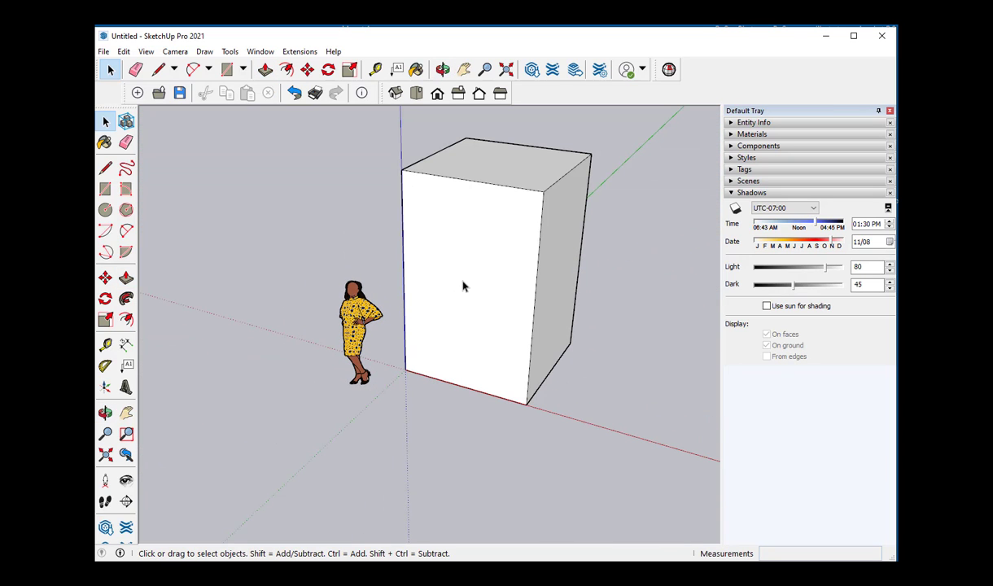
{"action": "left_click", "coordinate": [464, 285]}
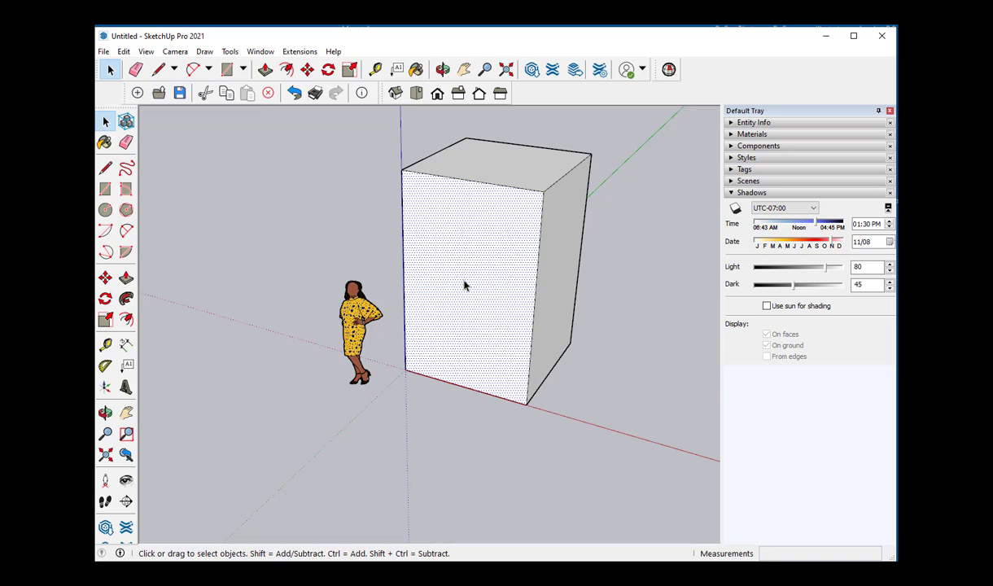
{"action": "double_click", "coordinate": [464, 284]}
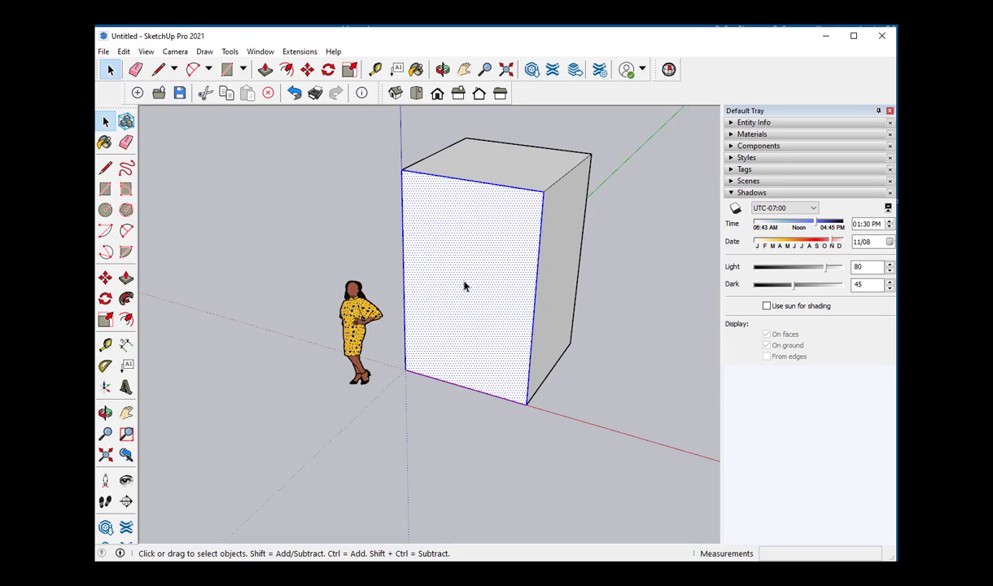
{"action": "triple_click", "coordinate": [464, 284]}
{"action": "key", "text": "o"}
{"action": "left_click_drag", "start_coordinate": [463, 282], "coordinate": [423, 310]}
{"action": "key", "text": "space"}
{"action": "right_click", "coordinate": [425, 310]}
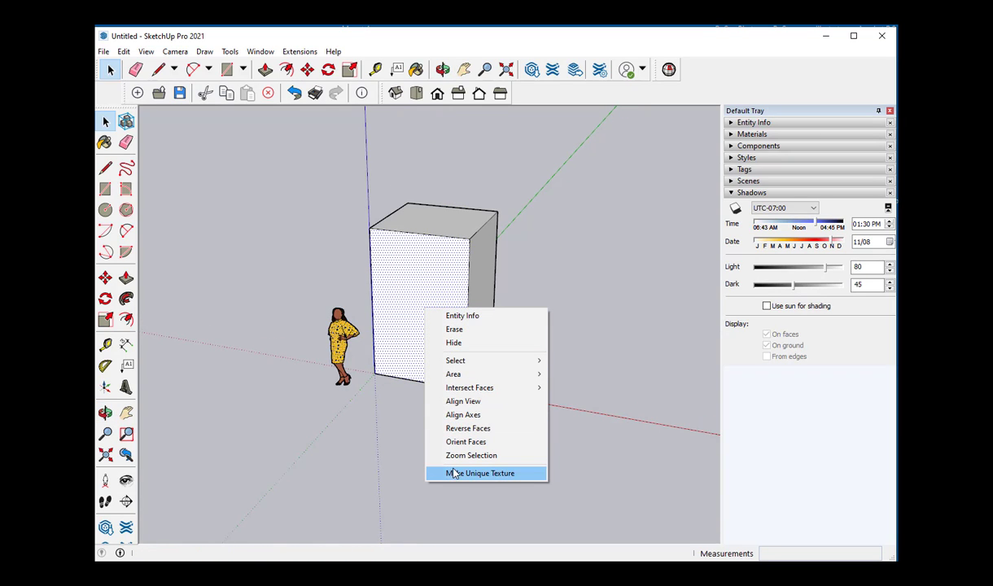
{"action": "left_click", "coordinate": [544, 279]}
{"action": "key", "text": "o"}
{"action": "left_click_drag", "start_coordinate": [504, 350], "coordinate": [366, 413]}
{"action": "key", "text": "space"}
{"action": "scroll", "coordinate": [436, 350], "scroll_direction": "up", "scroll_amount": 2}
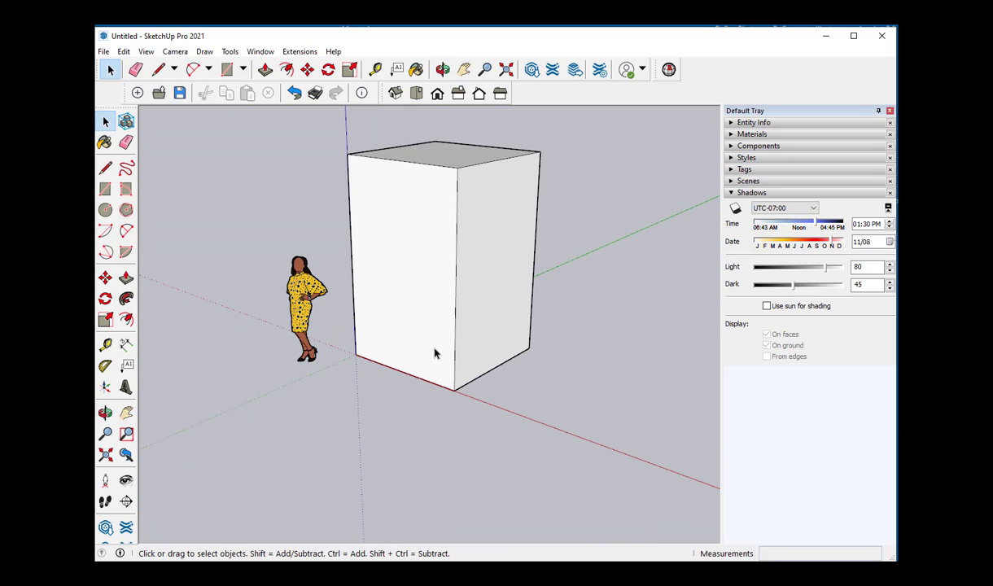
{"action": "scroll", "coordinate": [434, 354], "scroll_direction": "down", "scroll_amount": 1}
{"action": "scroll", "coordinate": [433, 353], "scroll_direction": "up", "scroll_amount": 2}
{"action": "scroll", "coordinate": [432, 352], "scroll_direction": "down", "scroll_amount": 1}
{"action": "scroll", "coordinate": [431, 353], "scroll_direction": "up", "scroll_amount": 3}
{"action": "scroll", "coordinate": [431, 352], "scroll_direction": "down", "scroll_amount": 3}
{"action": "key", "text": "o"}
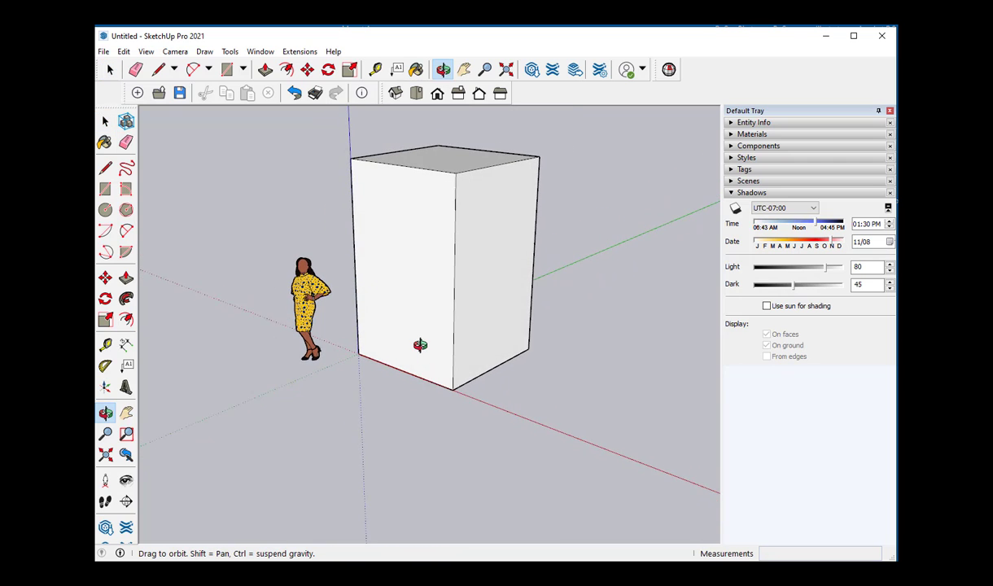
{"action": "key", "text": "space"}
{"action": "mouse_move", "coordinate": [356, 438]}
{"action": "middle_mouse_down"}
{"action": "mouse_move", "coordinate": [373, 428]}
{"action": "mouse_move", "coordinate": [360, 429]}
{"action": "middle_mouse_up"}
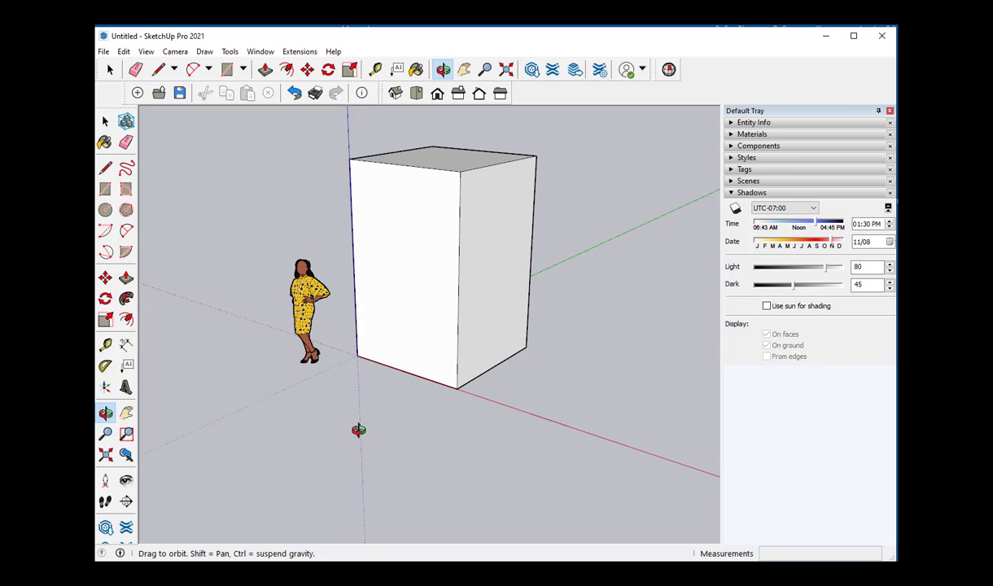
Draw a rectangle on the box's lower right face starting from its bottom corner
{"action": "left_click", "coordinate": [106, 167]}
{"action": "left_click", "coordinate": [105, 189]}
{"action": "left_click", "coordinate": [456, 389]}
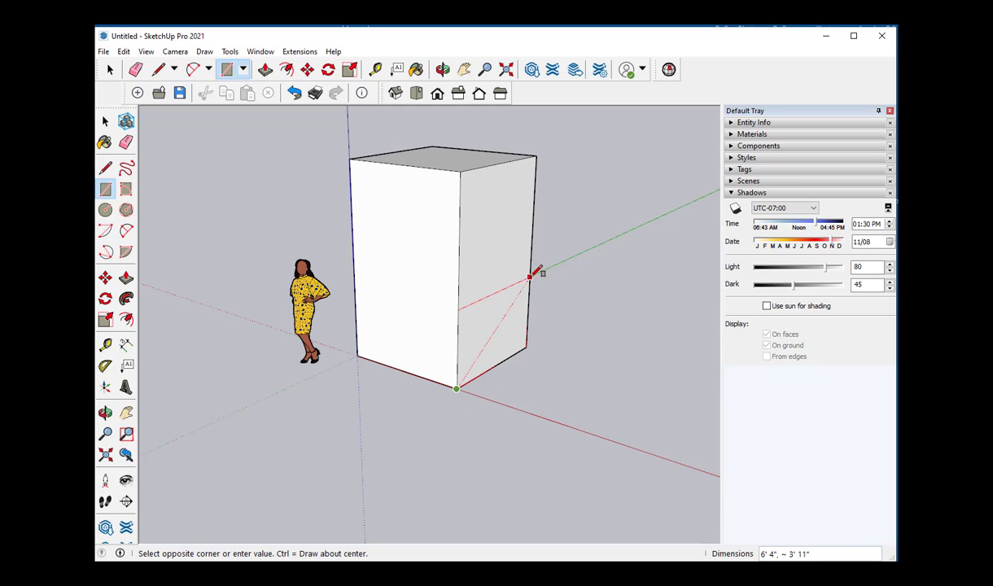
{"action": "left_click", "coordinate": [530, 282]}
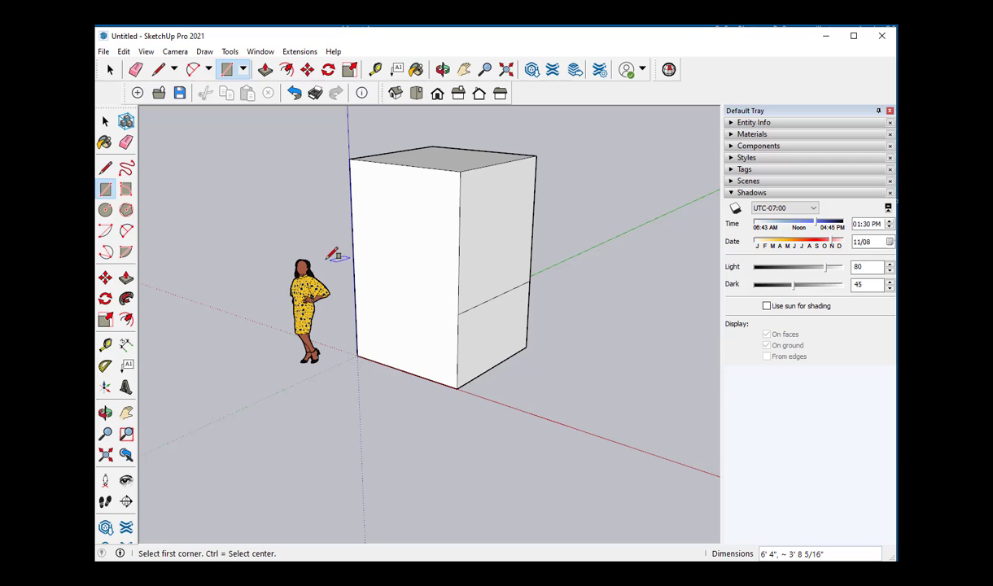
Push/Pull that rectangle outward 4' 4 11/16" to form an L-shaped step
{"action": "left_click", "coordinate": [126, 277]}
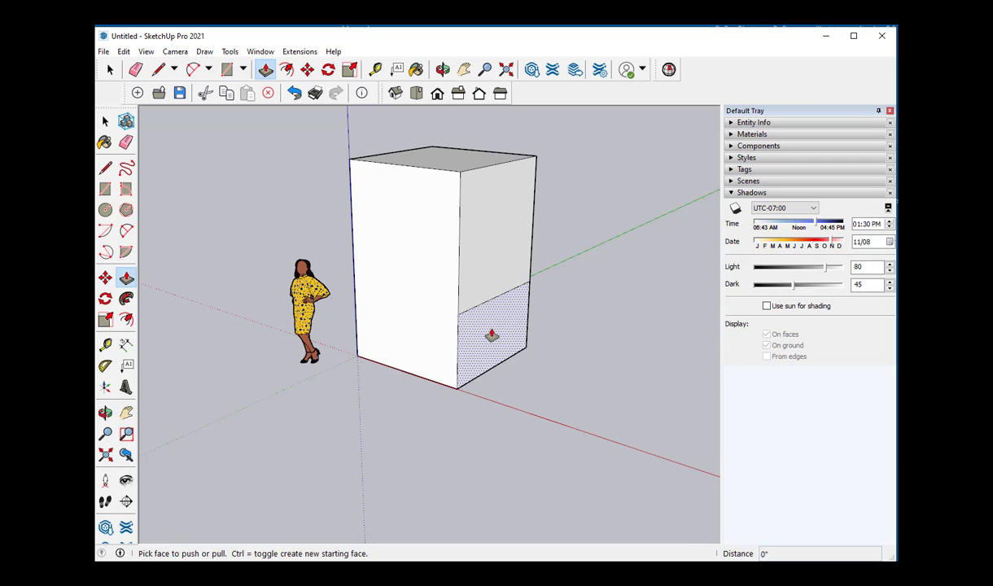
{"action": "left_click_drag", "start_coordinate": [491, 333], "coordinate": [585, 358]}
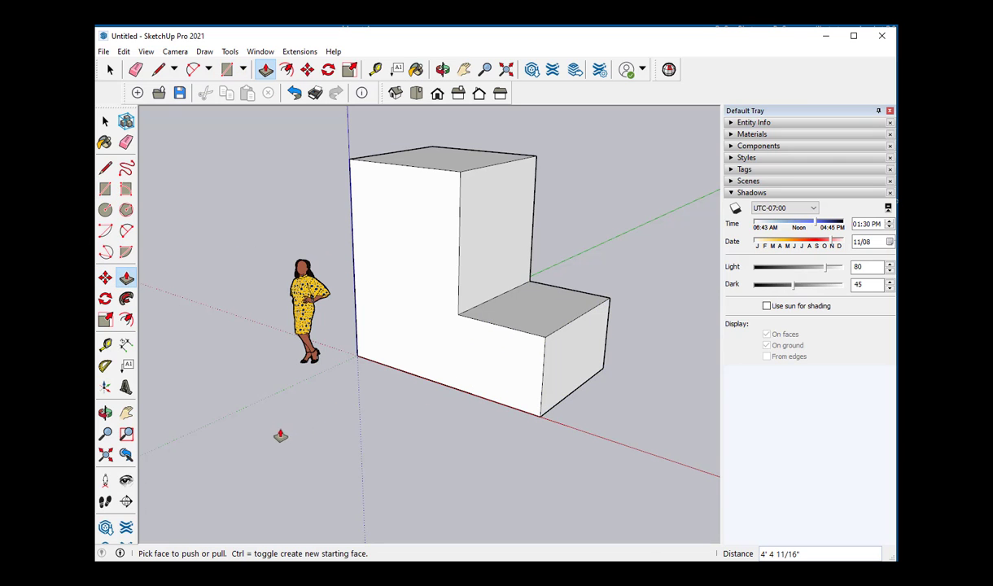
{"action": "mouse_move", "coordinate": [280, 437]}
{"action": "middle_mouse_down"}
{"action": "mouse_move", "coordinate": [252, 405]}
{"action": "mouse_move", "coordinate": [239, 421]}
{"action": "mouse_move", "coordinate": [245, 452]}
{"action": "mouse_move", "coordinate": [289, 433]}
{"action": "middle_mouse_up"}
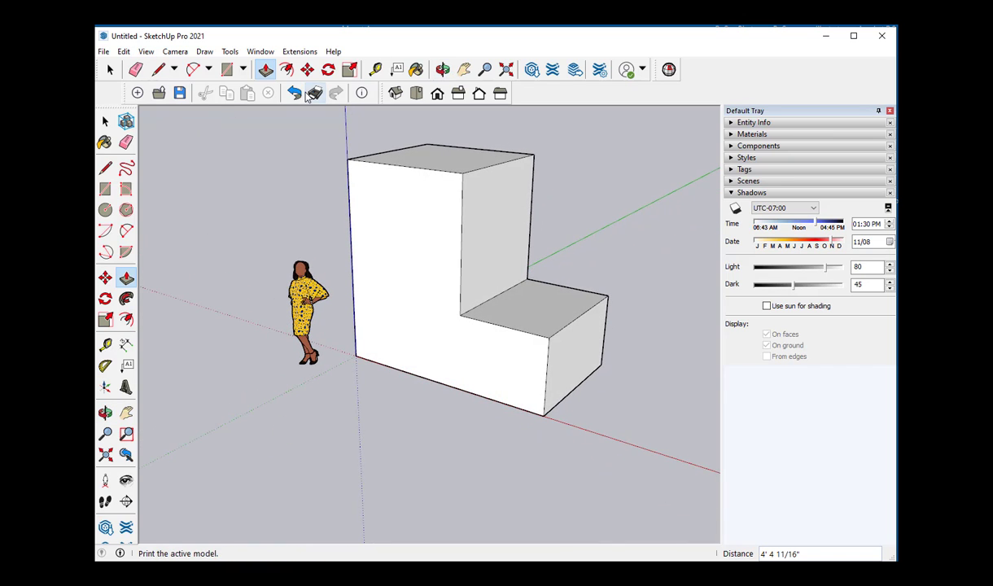
Undo the extrusion and rectangle, then select the plain tall box and make it a group
{"action": "left_click", "coordinate": [295, 93]}
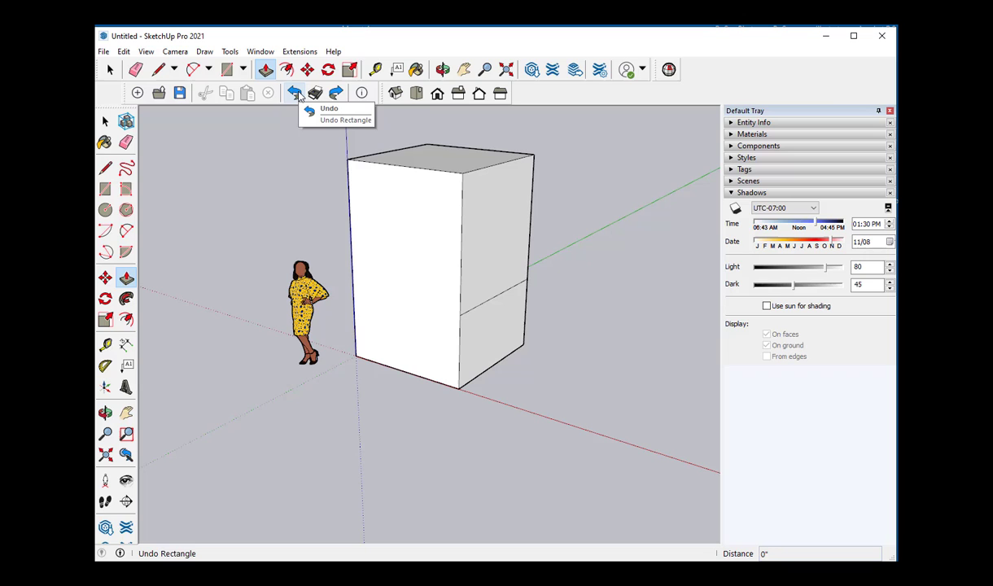
{"action": "left_click", "coordinate": [296, 93]}
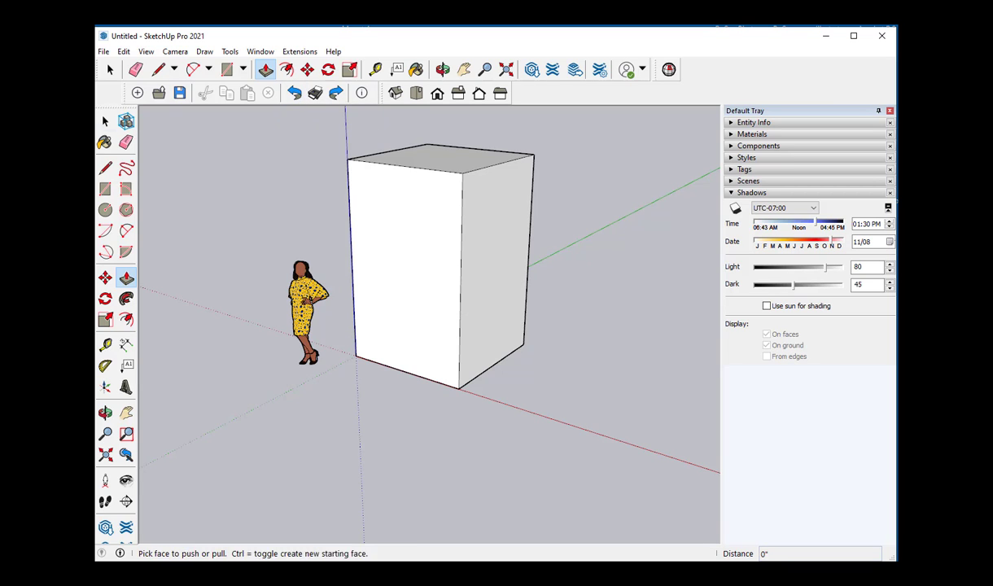
{"action": "left_click", "coordinate": [105, 122]}
{"action": "left_click_drag", "start_coordinate": [319, 134], "coordinate": [568, 429]}
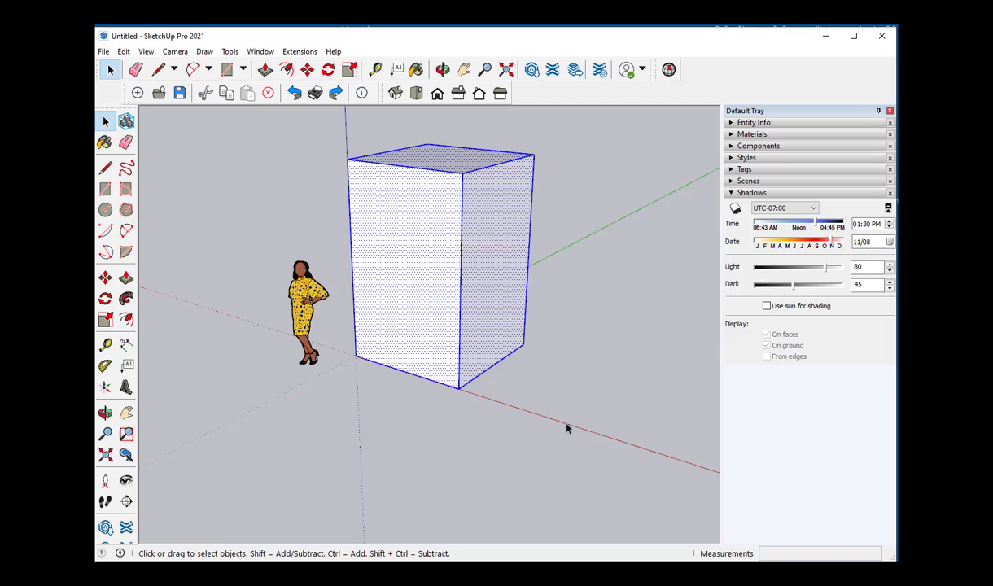
{"action": "right_click", "coordinate": [394, 245]}
{"action": "left_click", "coordinate": [434, 348]}
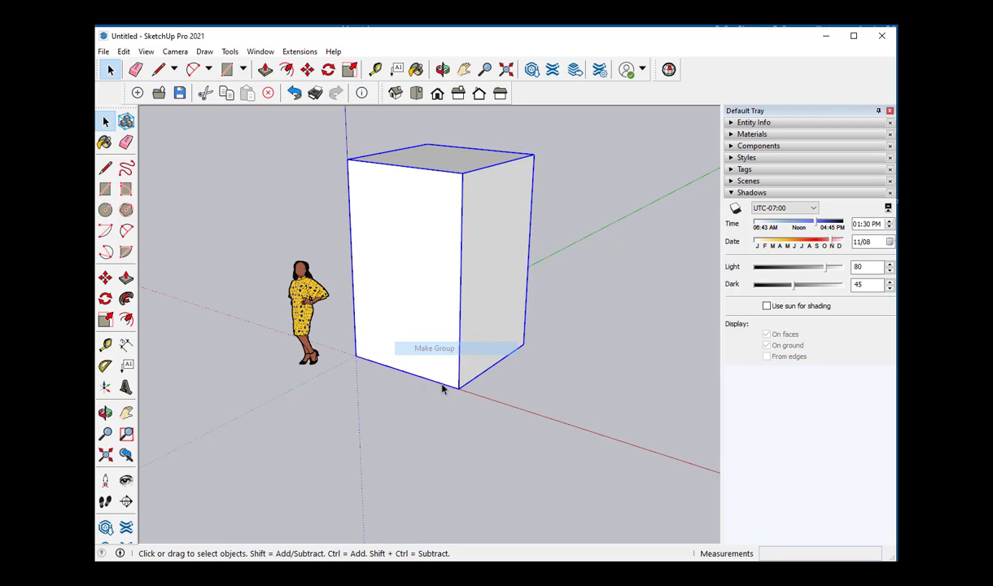
Draw a horizontal line across the box's right face, splitting it in two
{"action": "left_click", "coordinate": [106, 169]}
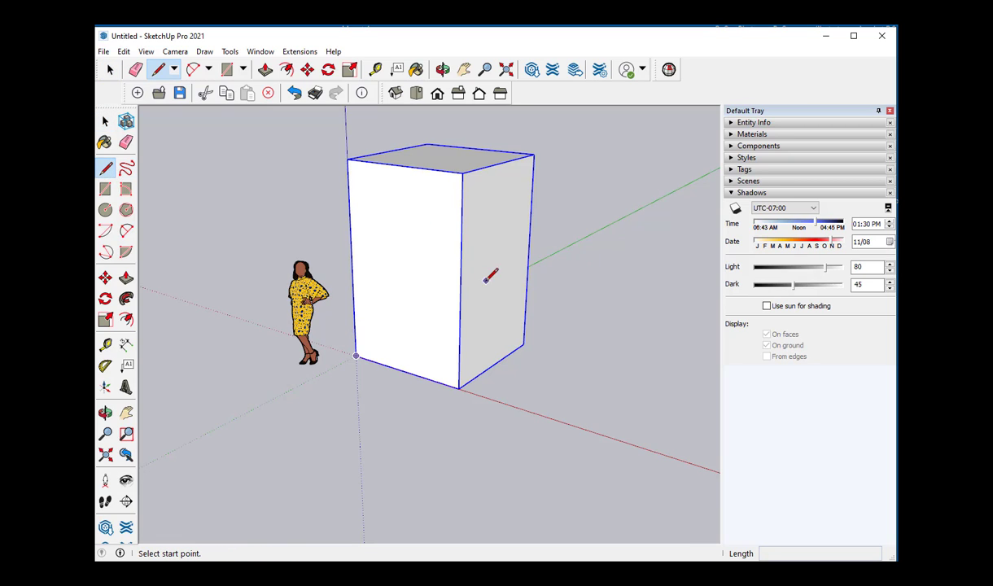
{"action": "left_click", "coordinate": [460, 303]}
{"action": "left_click", "coordinate": [527, 269]}
{"action": "left_click", "coordinate": [126, 280]}
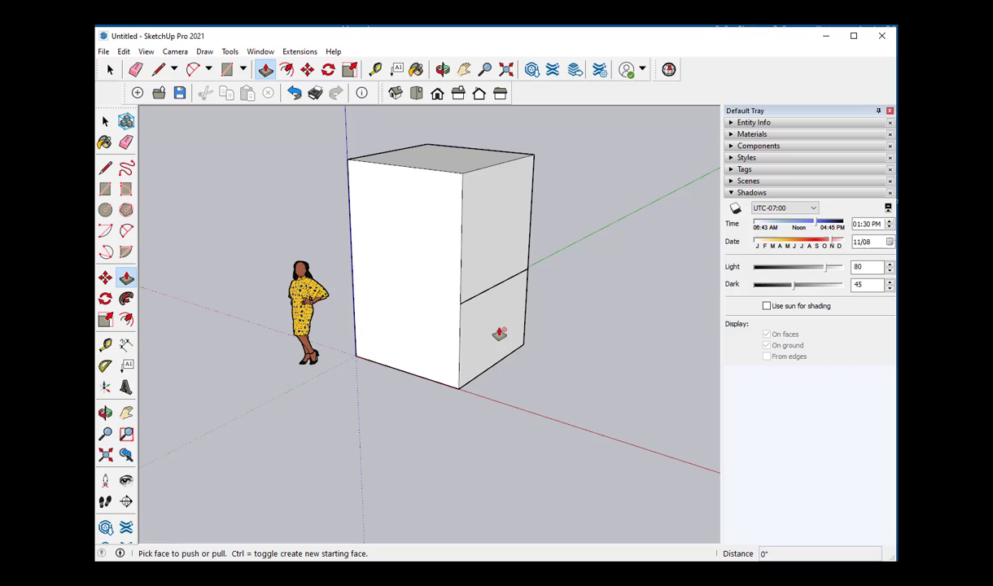
Undo the face line and extrude a lower rectangle on the right face into a small attached box
{"action": "scroll", "coordinate": [491, 325], "scroll_direction": "up", "scroll_amount": 2}
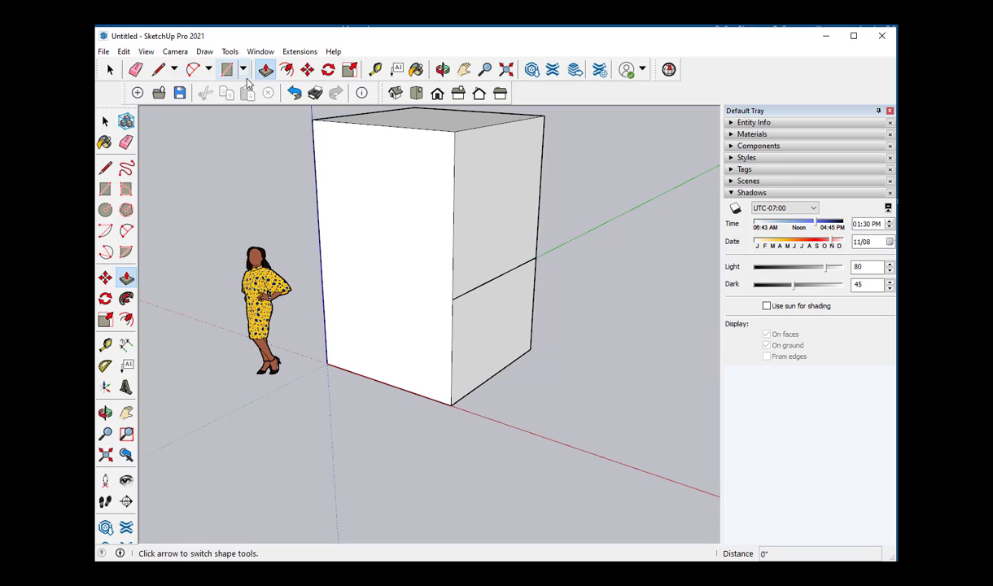
{"action": "left_click", "coordinate": [294, 93]}
{"action": "left_click", "coordinate": [105, 189]}
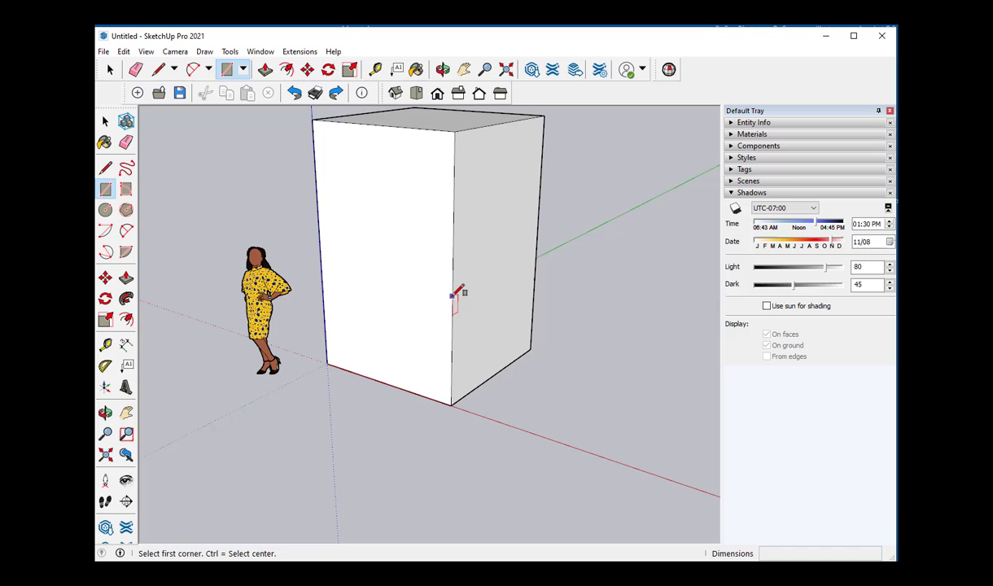
{"action": "left_click", "coordinate": [452, 296]}
{"action": "left_click", "coordinate": [531, 347]}
{"action": "left_click", "coordinate": [127, 278]}
{"action": "left_click", "coordinate": [519, 346]}
{"action": "left_click", "coordinate": [582, 362]}
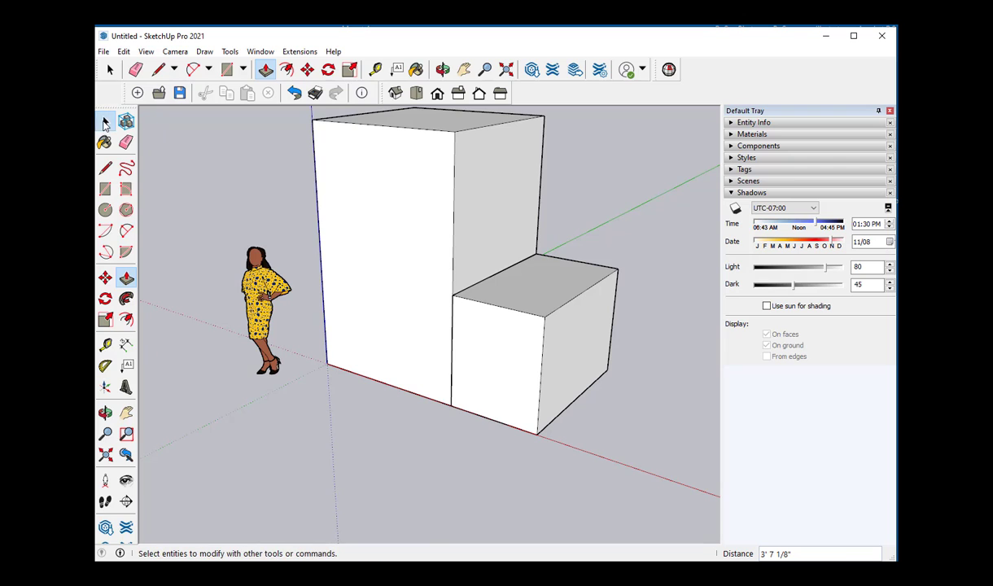
Select the whole small box and move it along the red axis, away from the tall box
{"action": "left_click", "coordinate": [105, 120]}
{"action": "triple_click", "coordinate": [503, 357]}
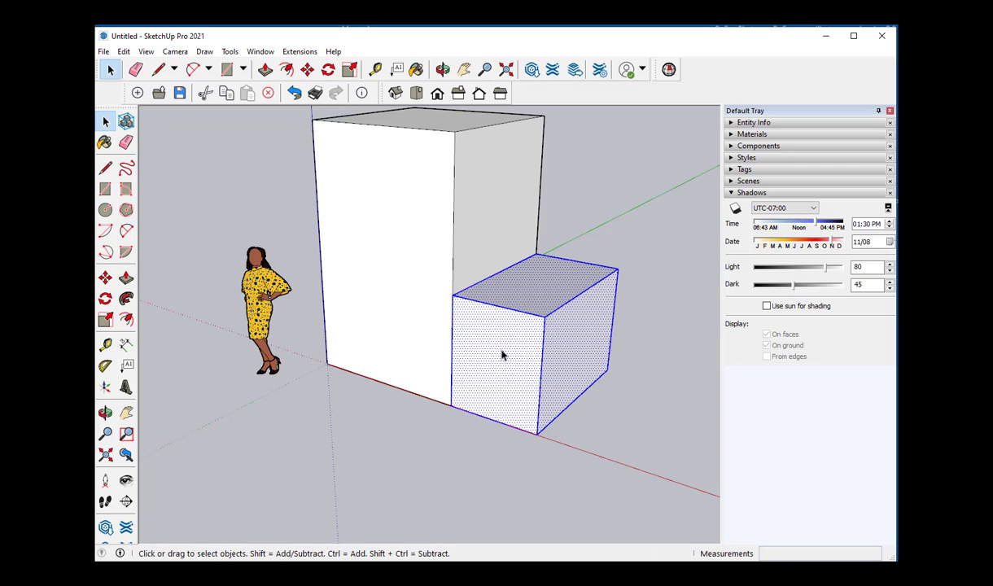
{"action": "scroll", "coordinate": [502, 355], "scroll_direction": "down", "scroll_amount": 2}
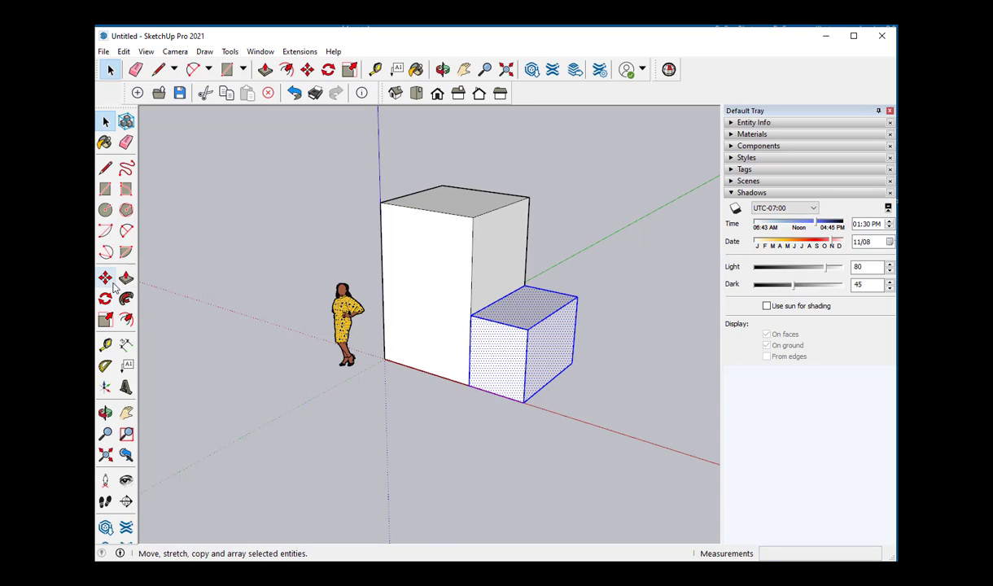
{"action": "left_click", "coordinate": [105, 277]}
{"action": "left_click", "coordinate": [558, 352]}
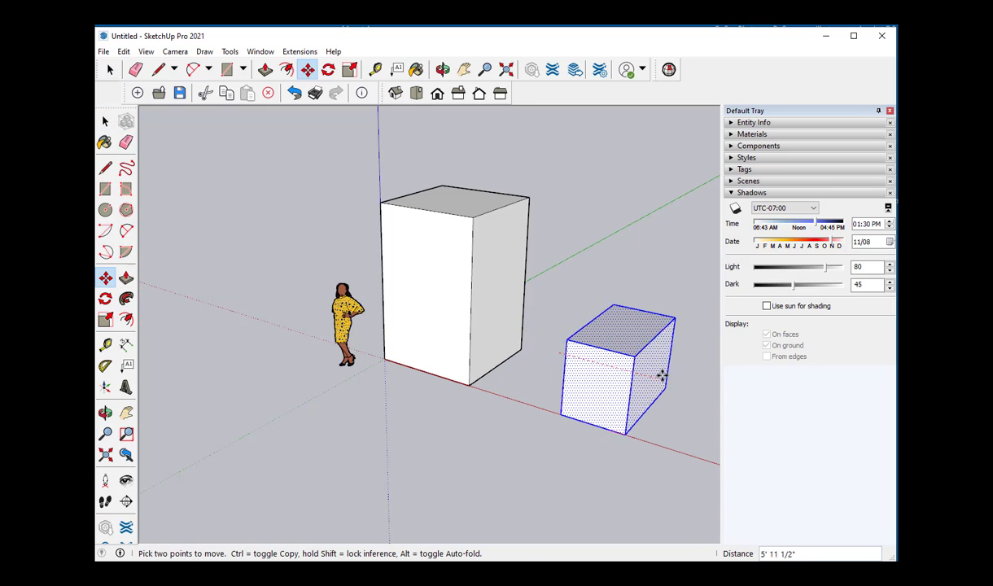
{"action": "left_click", "coordinate": [633, 372]}
{"action": "left_click", "coordinate": [105, 120]}
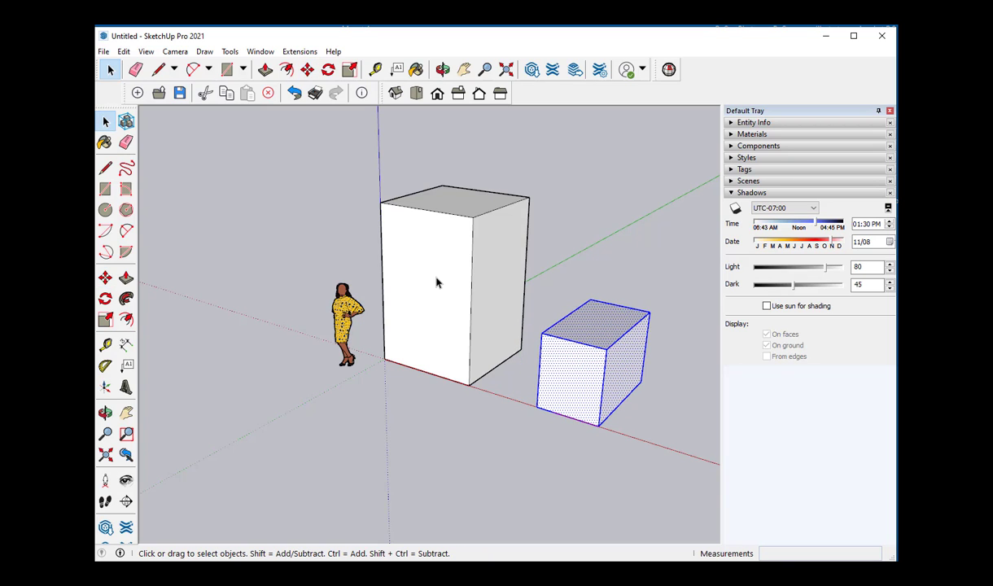
Inside the tall box's group, draw an edge-to-edge line across the front face, then exit the group
{"action": "double_click", "coordinate": [437, 282]}
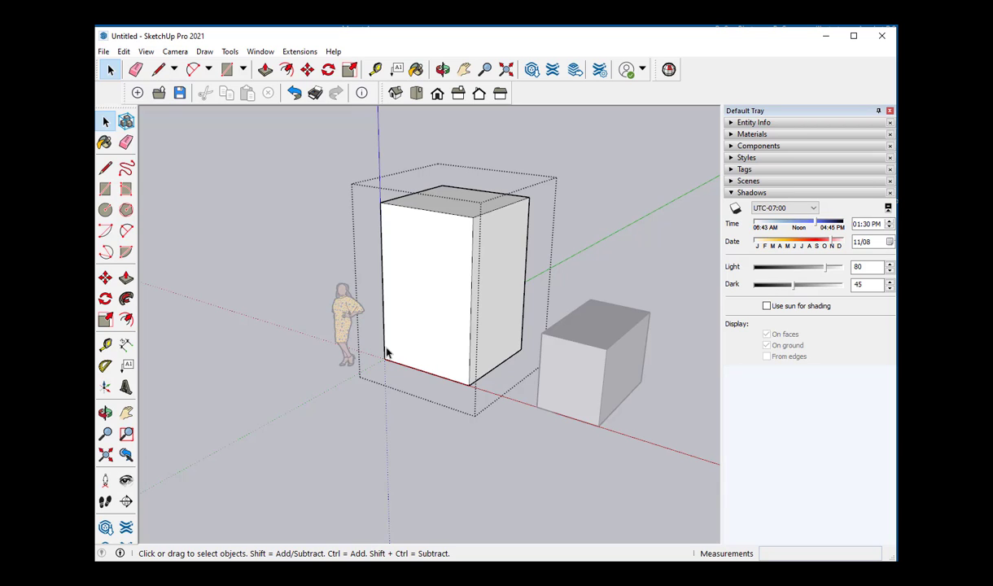
{"action": "left_click", "coordinate": [105, 168]}
{"action": "left_click", "coordinate": [383, 294]}
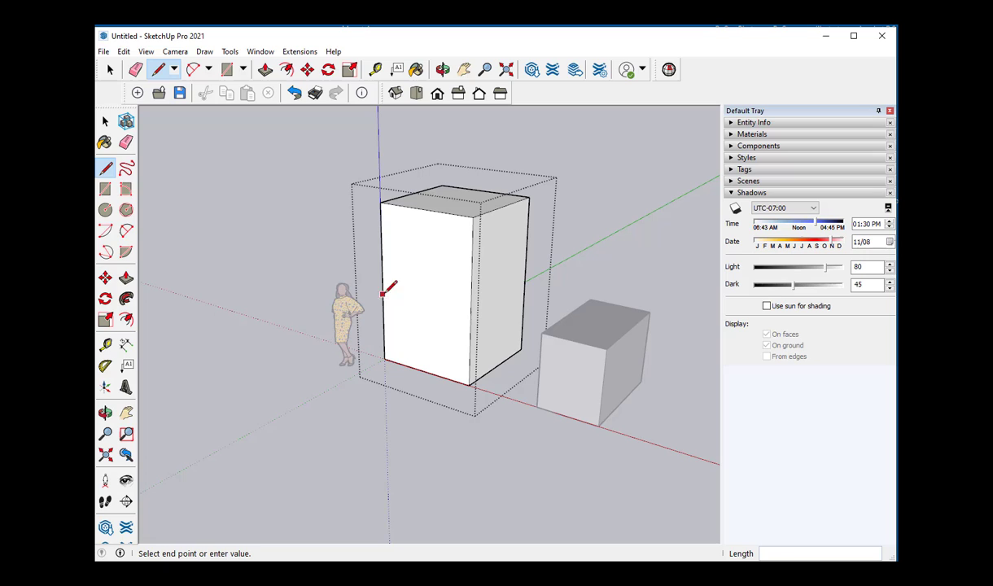
{"action": "left_click", "coordinate": [471, 314]}
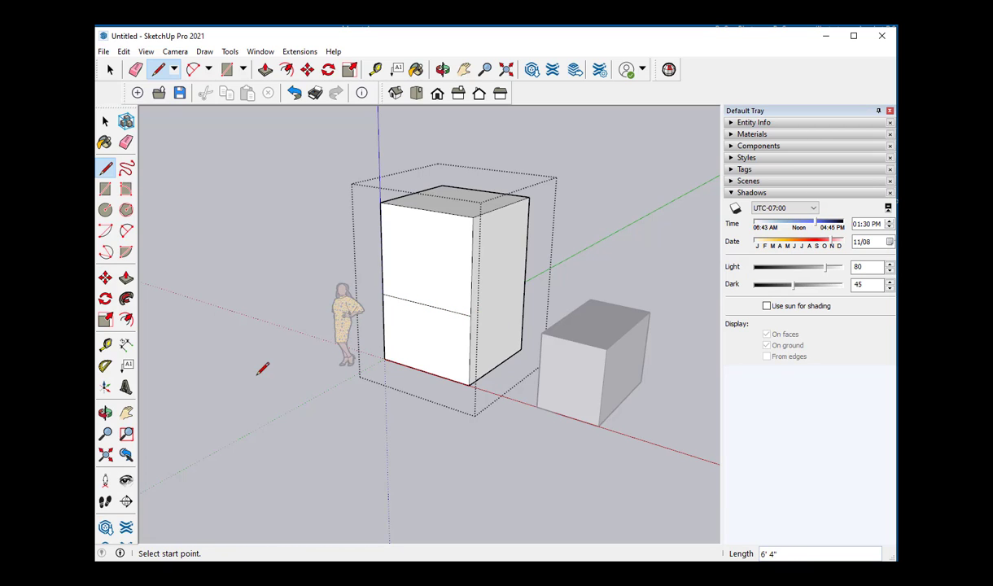
{"action": "left_click", "coordinate": [106, 121]}
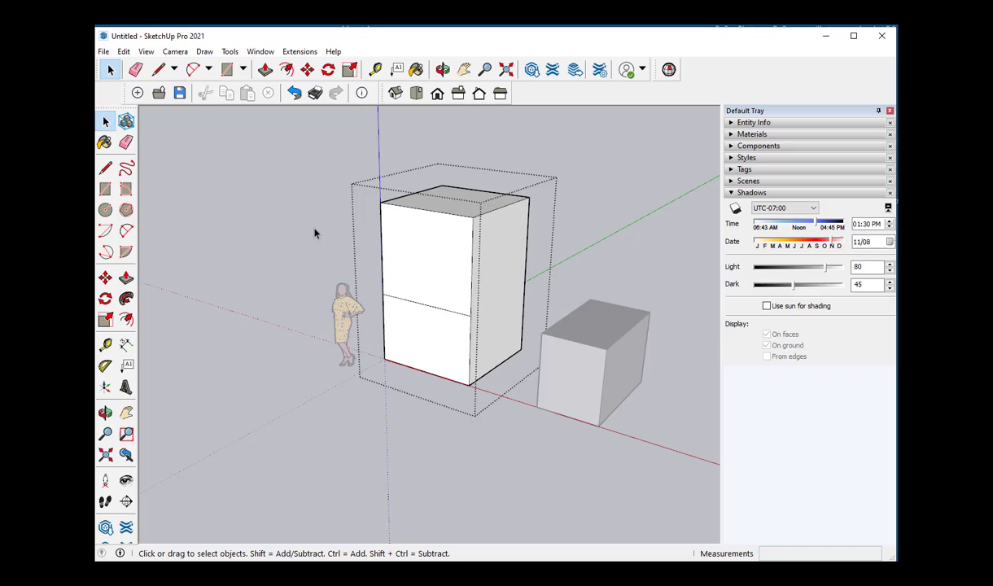
{"action": "left_click", "coordinate": [315, 234]}
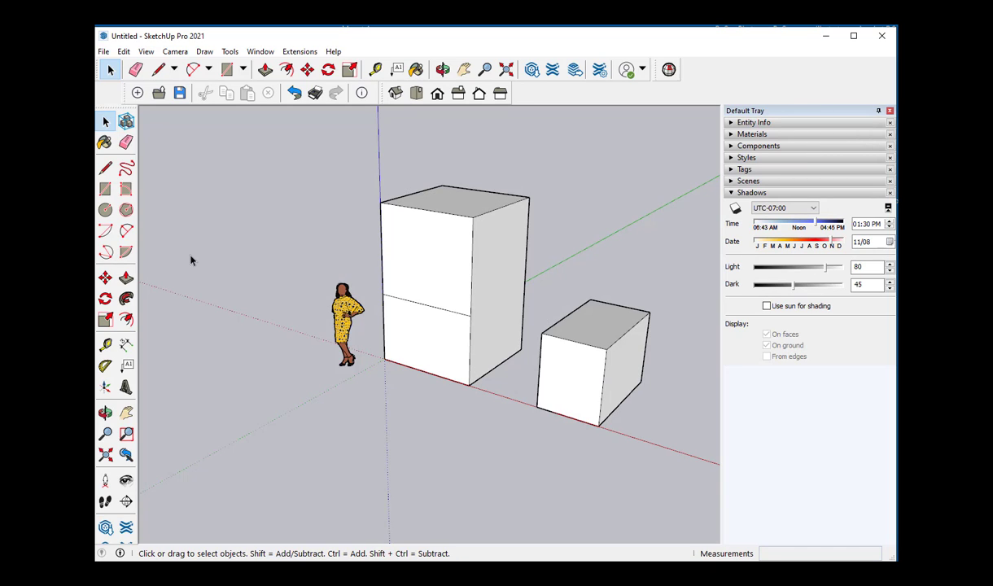
Pick up the tall box group with Move and set it back down in place
{"action": "left_click", "coordinate": [106, 278]}
{"action": "left_click", "coordinate": [421, 272]}
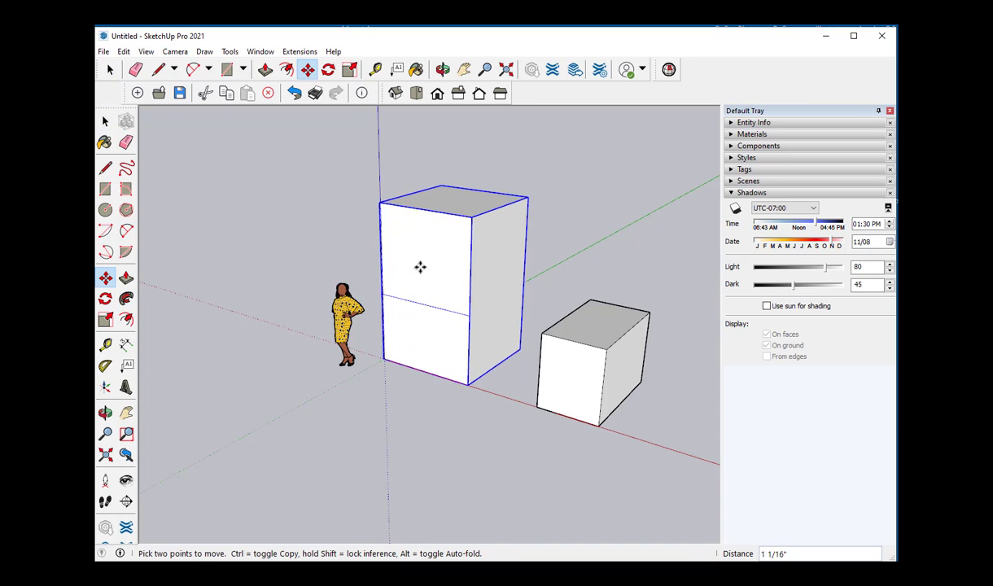
{"action": "left_click", "coordinate": [419, 271]}
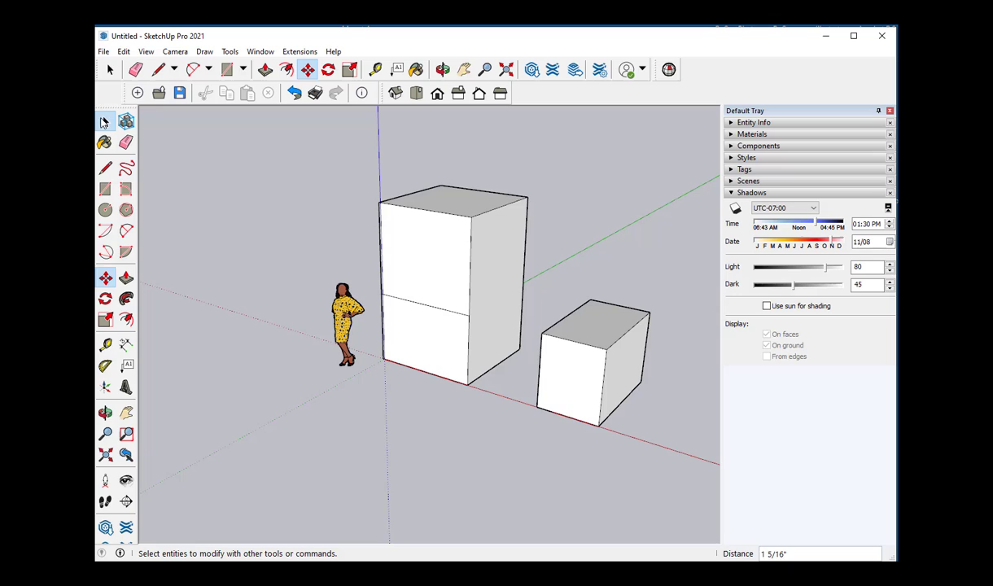
{"action": "left_click", "coordinate": [104, 121]}
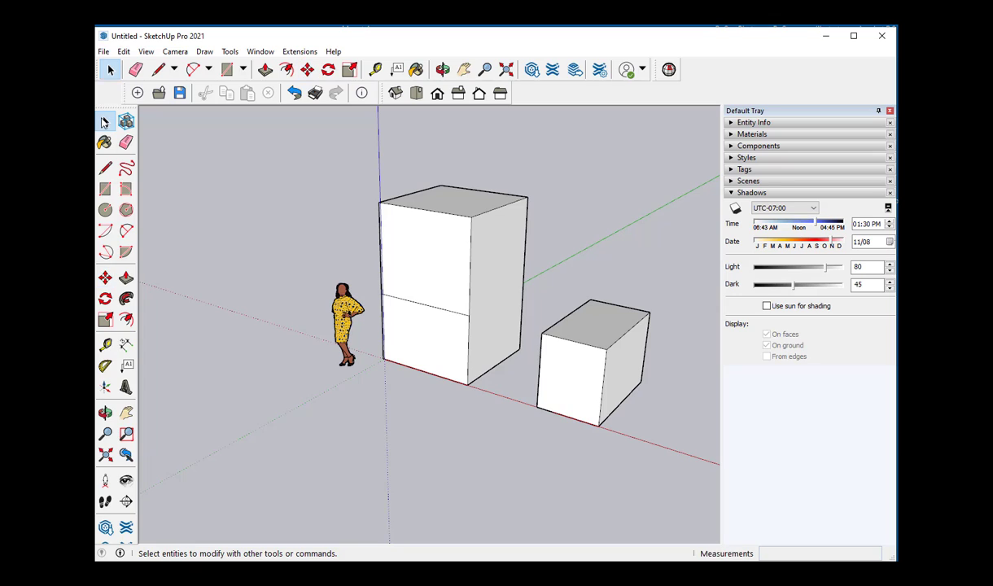
Draw a loose line across the front face above the group's line, then move the group to compare
{"action": "left_click", "coordinate": [105, 167]}
{"action": "left_click", "coordinate": [382, 268]}
{"action": "left_click", "coordinate": [470, 287]}
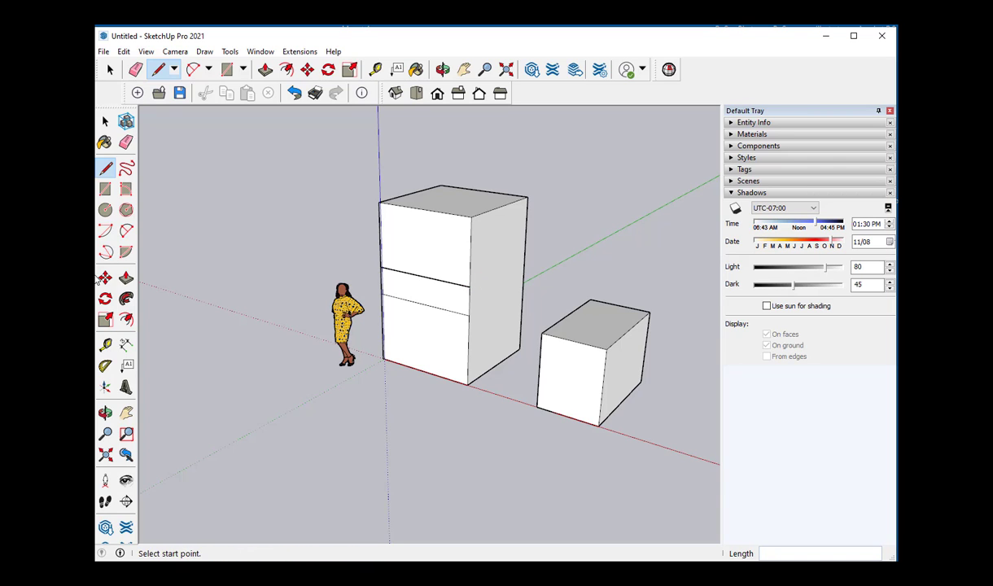
{"action": "left_click", "coordinate": [106, 279]}
{"action": "left_click", "coordinate": [419, 304]}
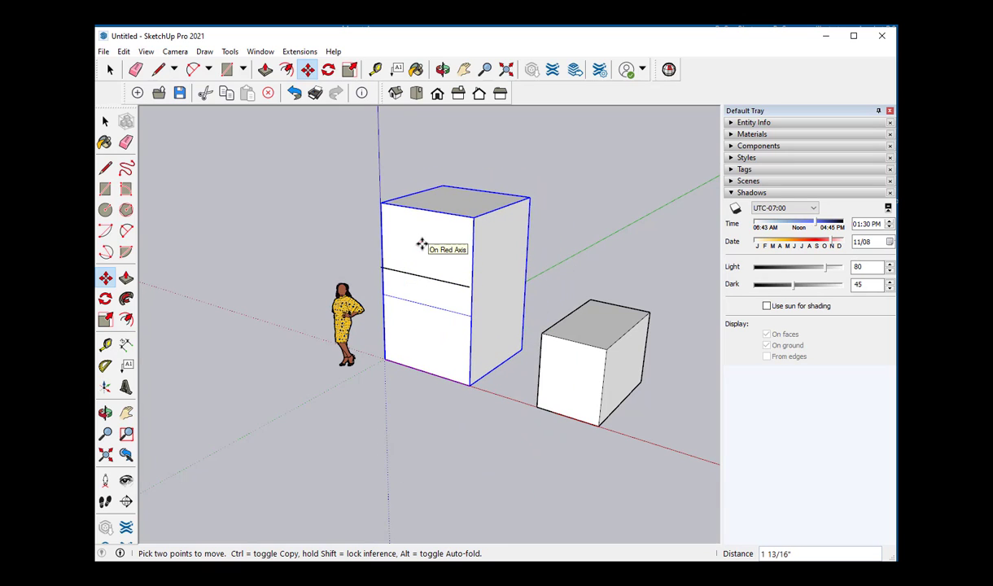
{"action": "left_click", "coordinate": [420, 244]}
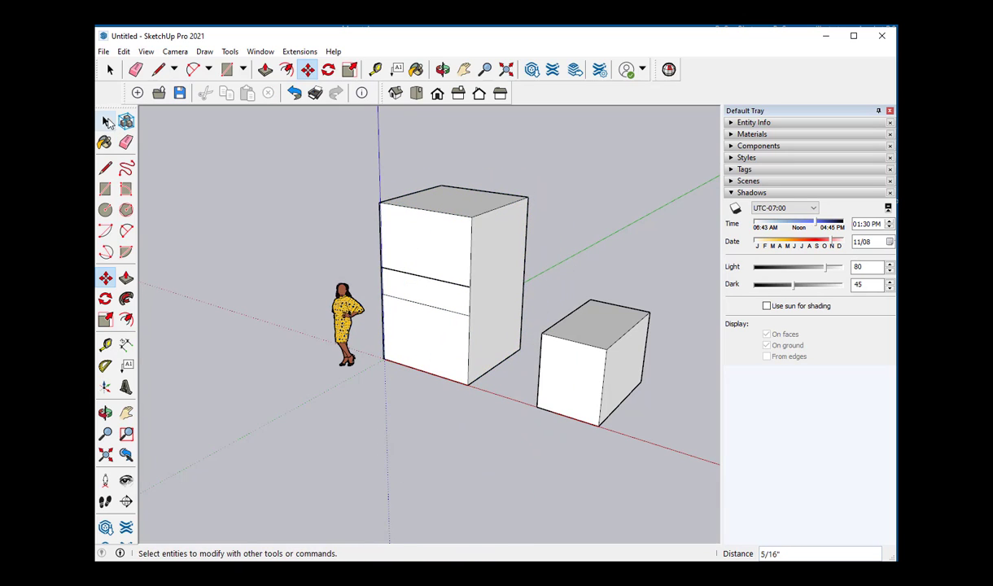
{"action": "left_click", "coordinate": [105, 121]}
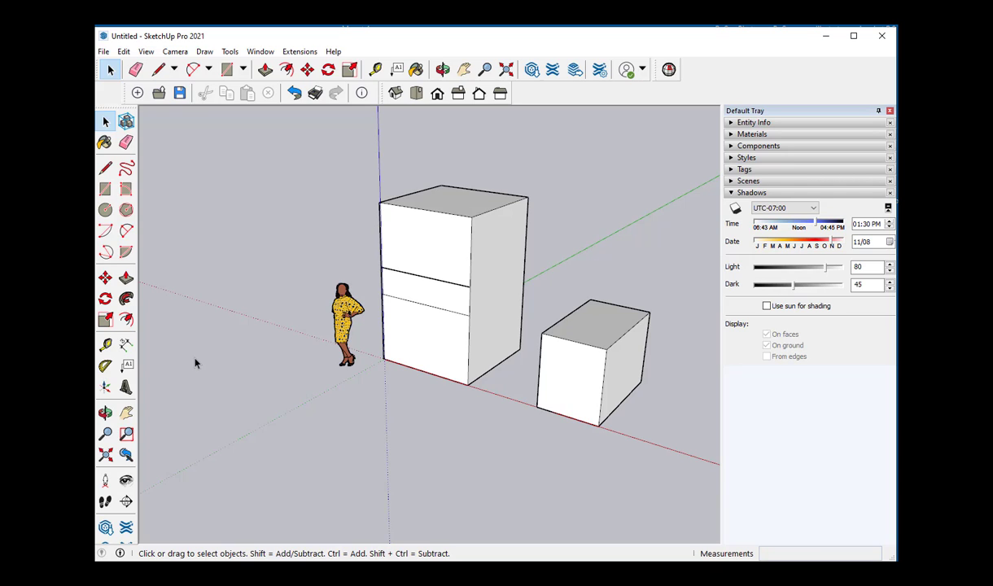
Cut the loose upper line, Paste In Place inside the tall box's group, then close the group
{"action": "left_click", "coordinate": [124, 53]}
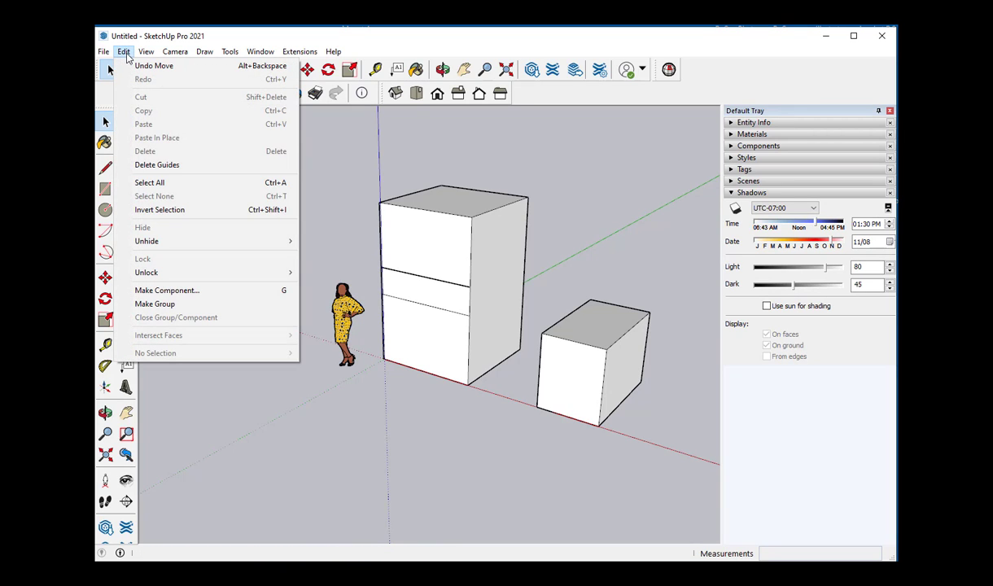
{"action": "left_click", "coordinate": [400, 259]}
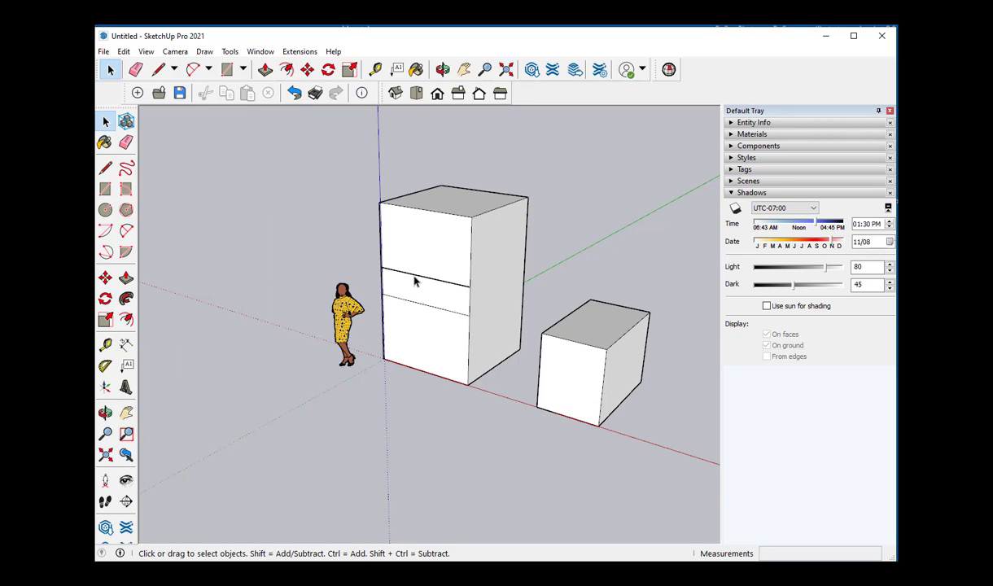
{"action": "left_click", "coordinate": [416, 277]}
{"action": "left_click", "coordinate": [123, 53]}
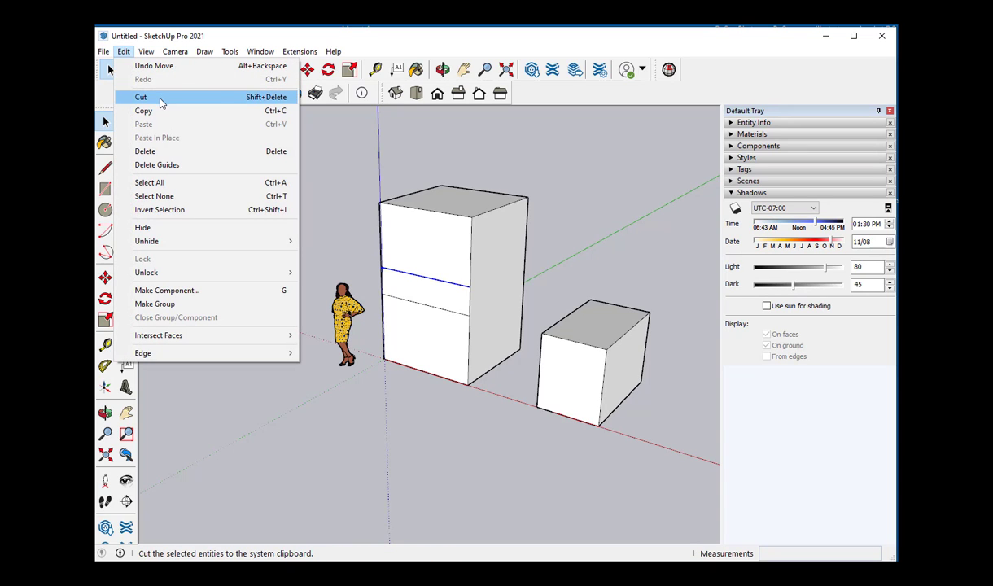
{"action": "left_click", "coordinate": [160, 97]}
{"action": "double_click", "coordinate": [423, 252]}
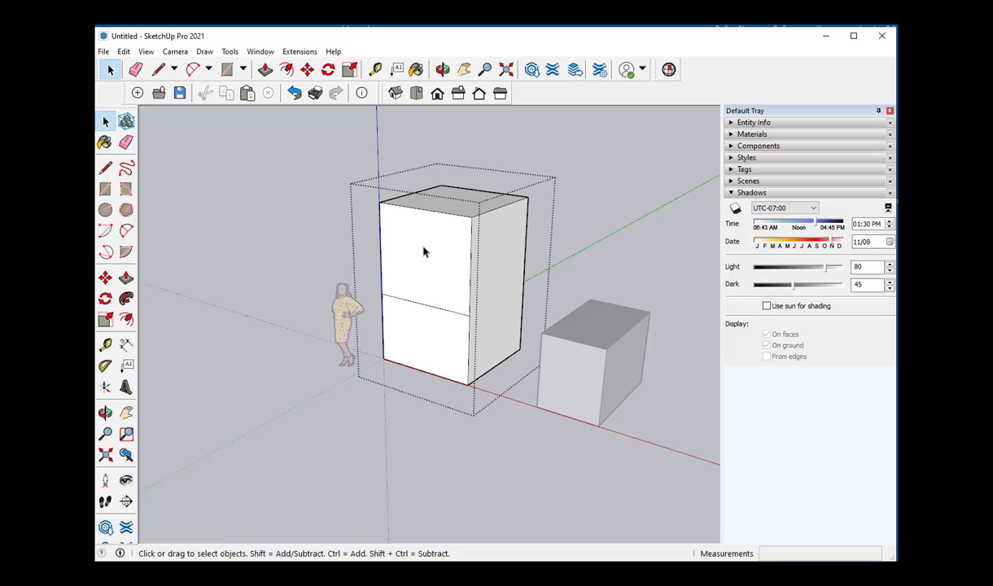
{"action": "left_click", "coordinate": [124, 52]}
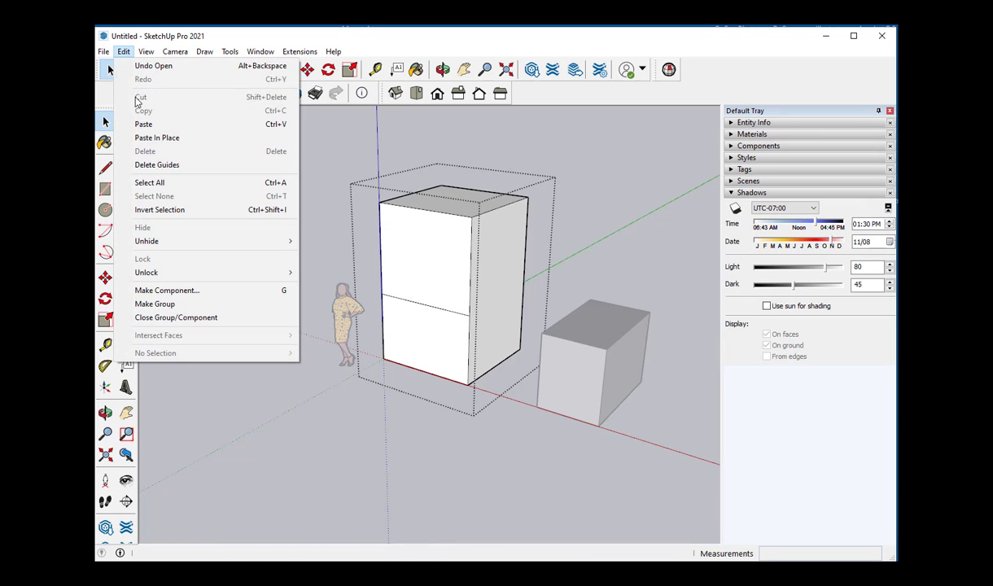
{"action": "left_click", "coordinate": [152, 138]}
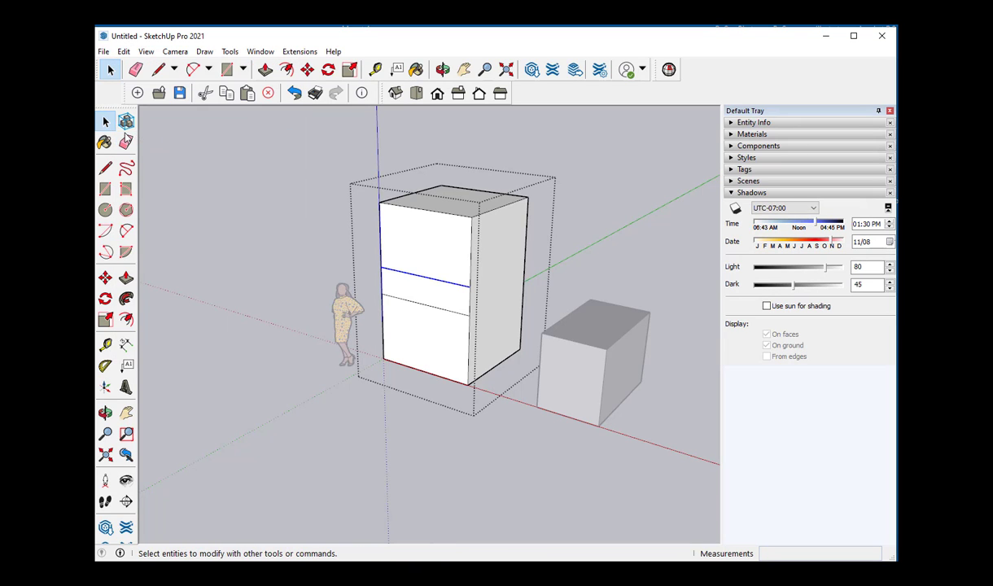
{"action": "left_click", "coordinate": [226, 197]}
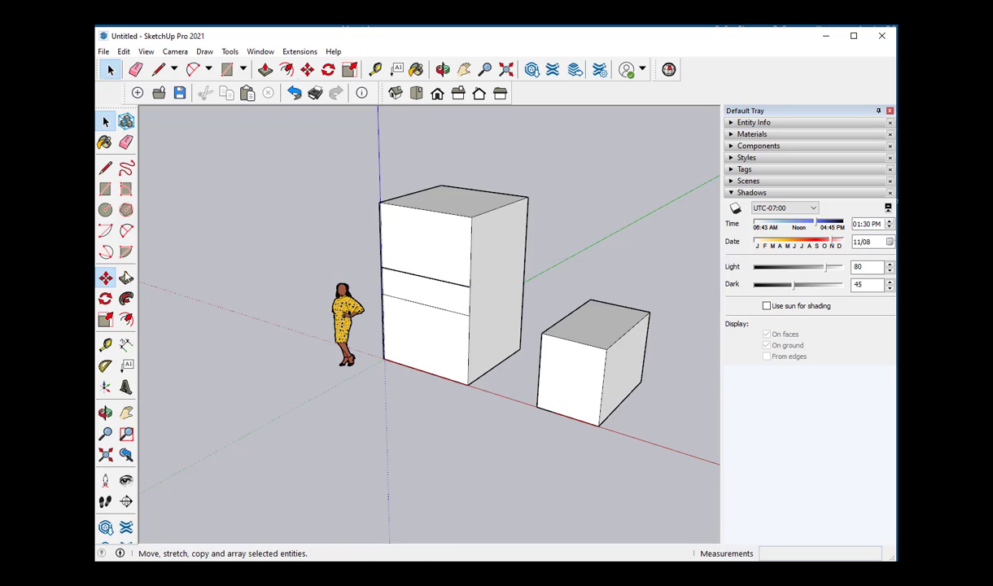
Pick up the tall group with Move, then zoom and orbit out to view both objects
{"action": "left_click", "coordinate": [105, 278]}
{"action": "left_click", "coordinate": [421, 260]}
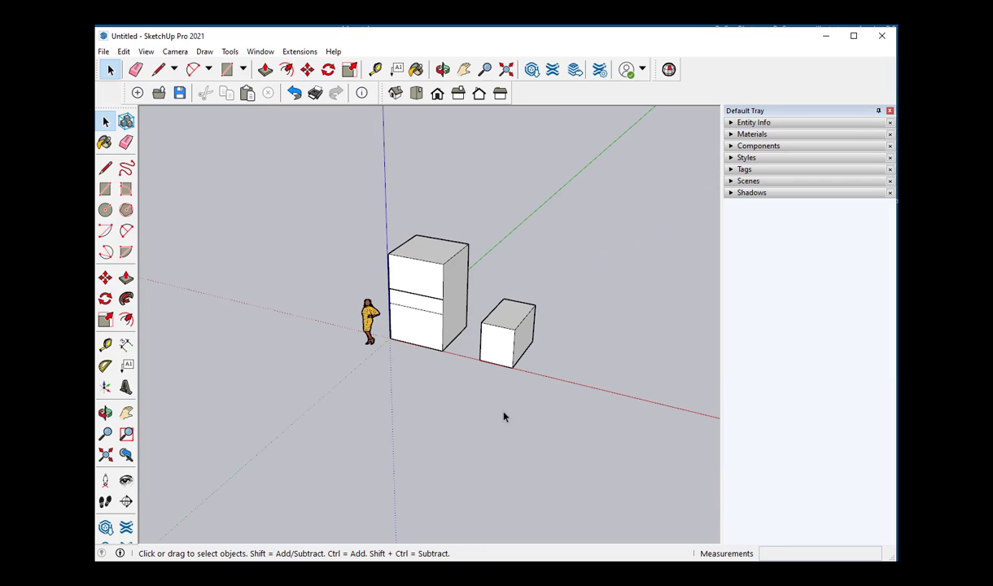
{"action": "scroll", "coordinate": [504, 417], "scroll_direction": "up", "scroll_amount": 3}
{"action": "scroll", "coordinate": [484, 391], "scroll_direction": "down", "scroll_amount": 2}
{"action": "middle_click_drag", "start_coordinate": [483, 392], "coordinate": [432, 351]}
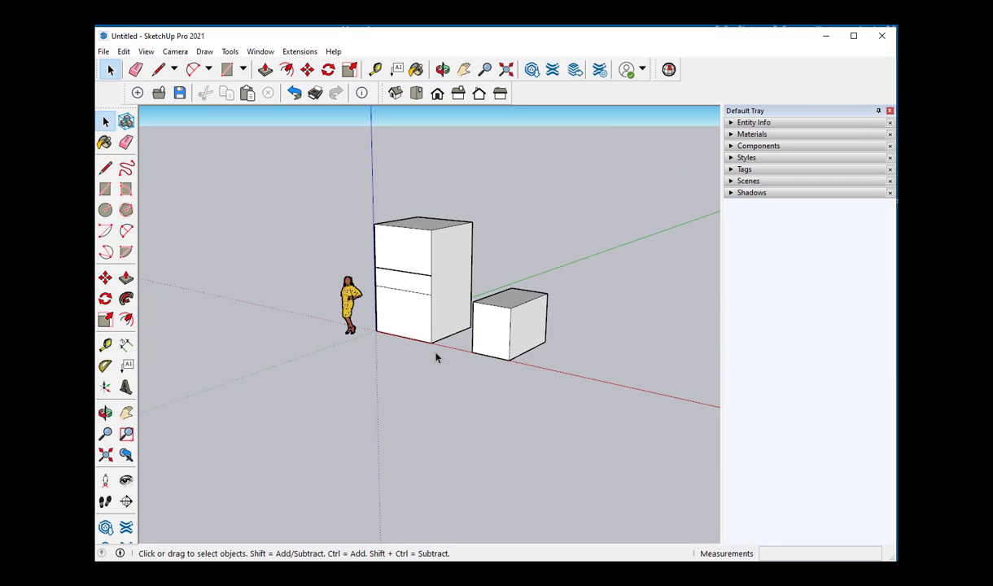